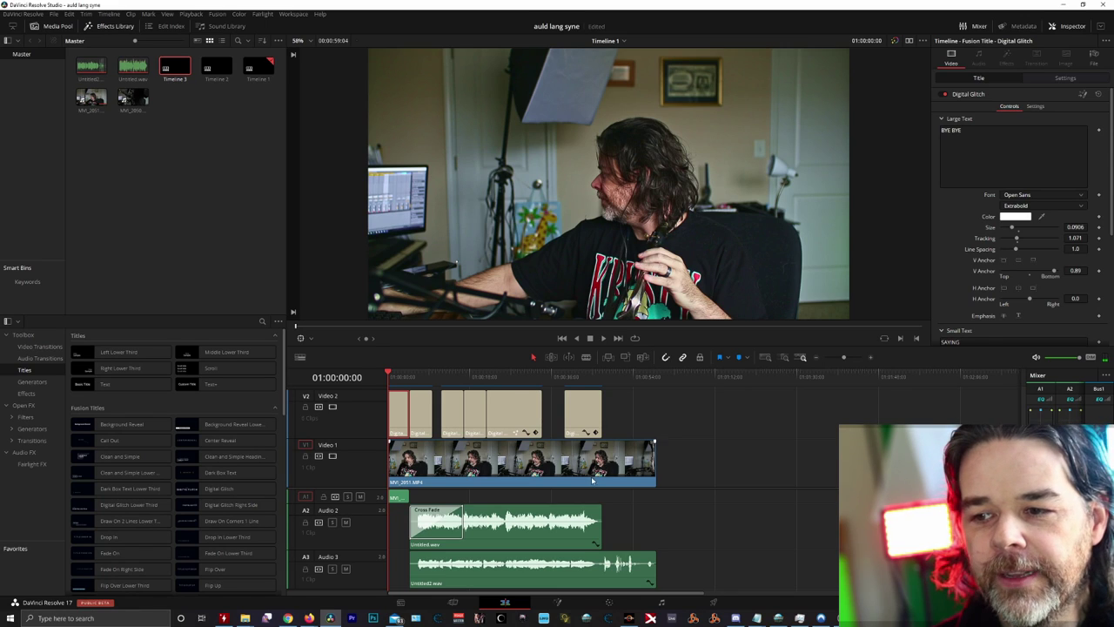
- Check the MVI_2051 clip and Project Settings, then select the BYE BYE Digital Glitch title and scrub
click(575, 461)
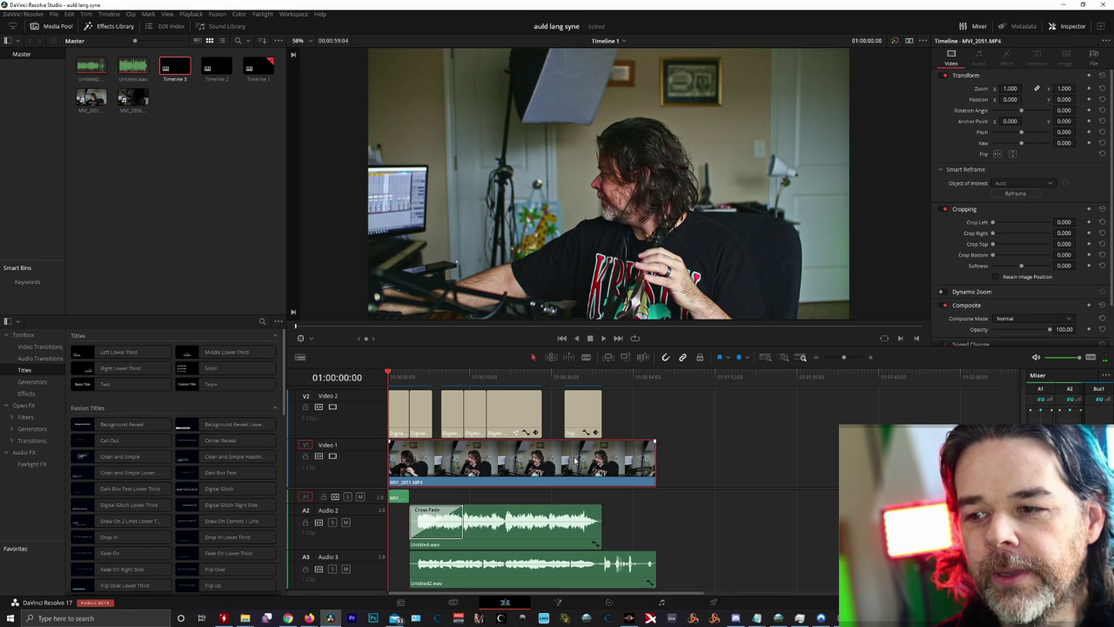
key(shift+9)
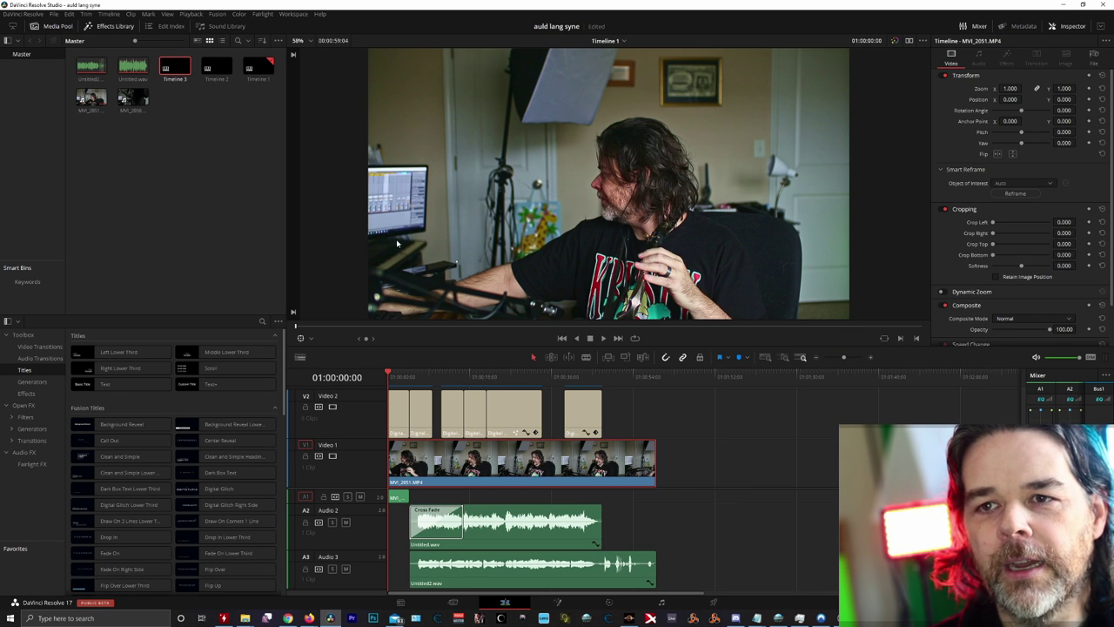
click(509, 409)
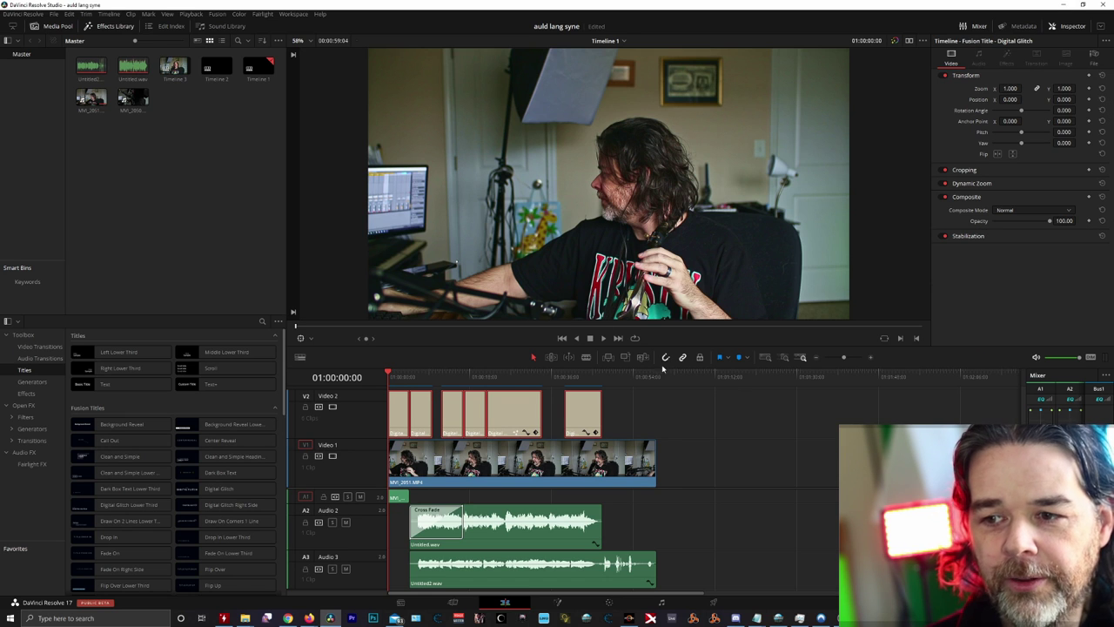
click(426, 416)
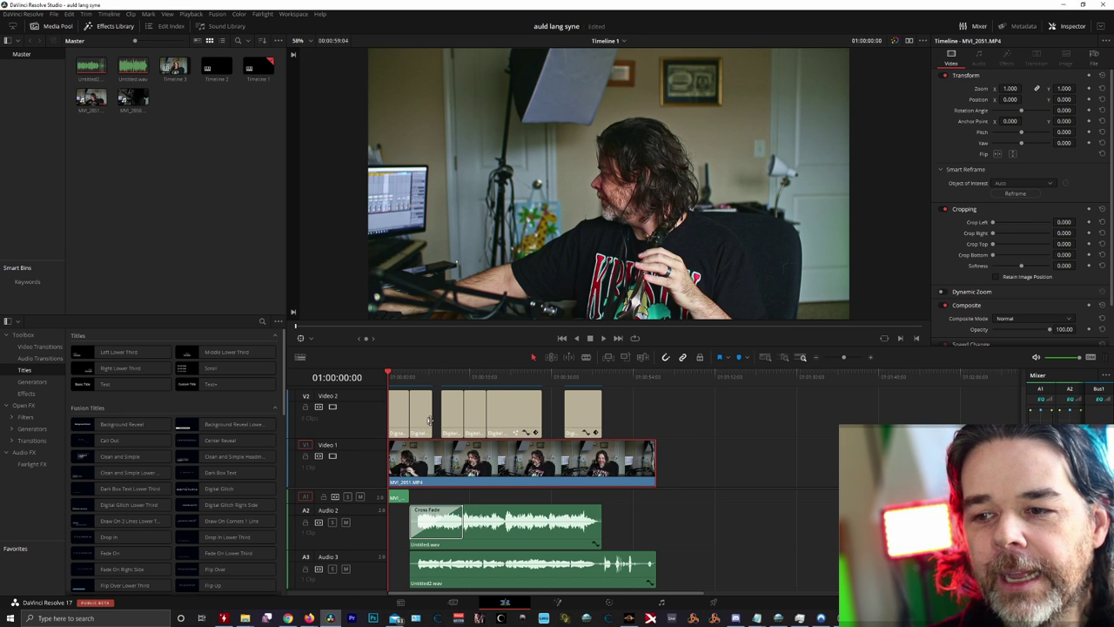
click(398, 420)
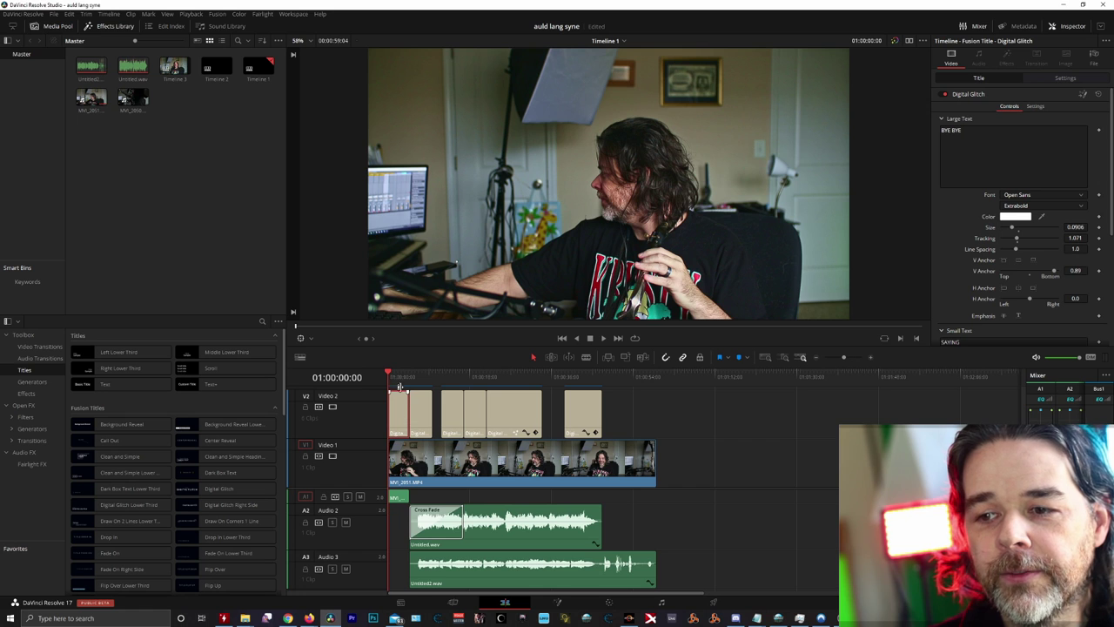
drag(393, 376, 442, 375)
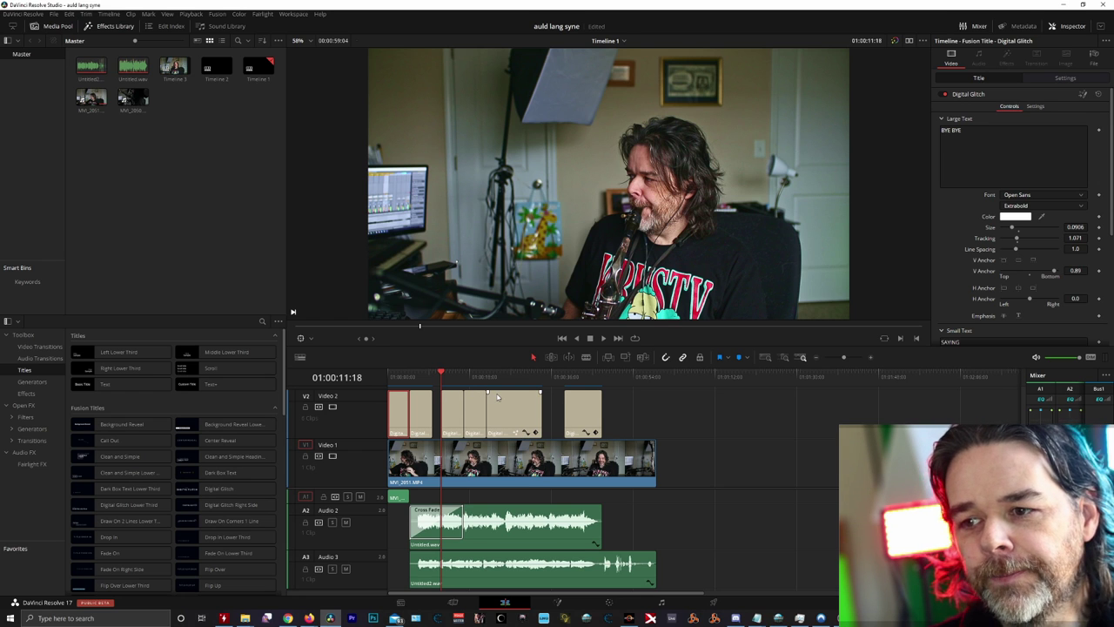
- Start Timeline 4 from Timeline 1 with Use Project Settings off, showing its Format settings
click(344, 65)
right_click(248, 68)
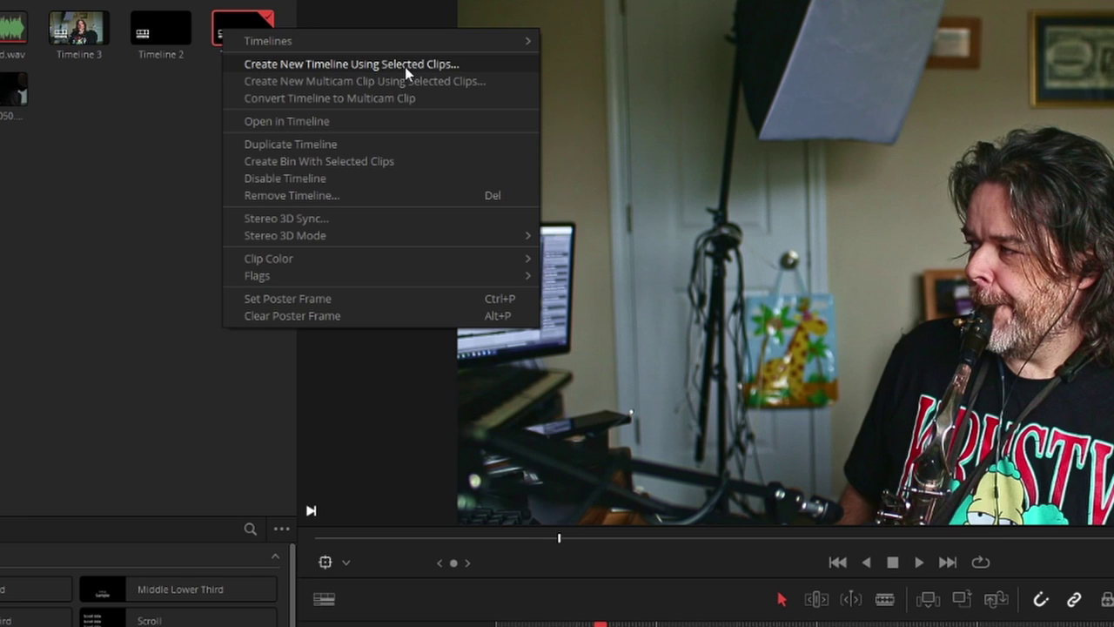
click(405, 67)
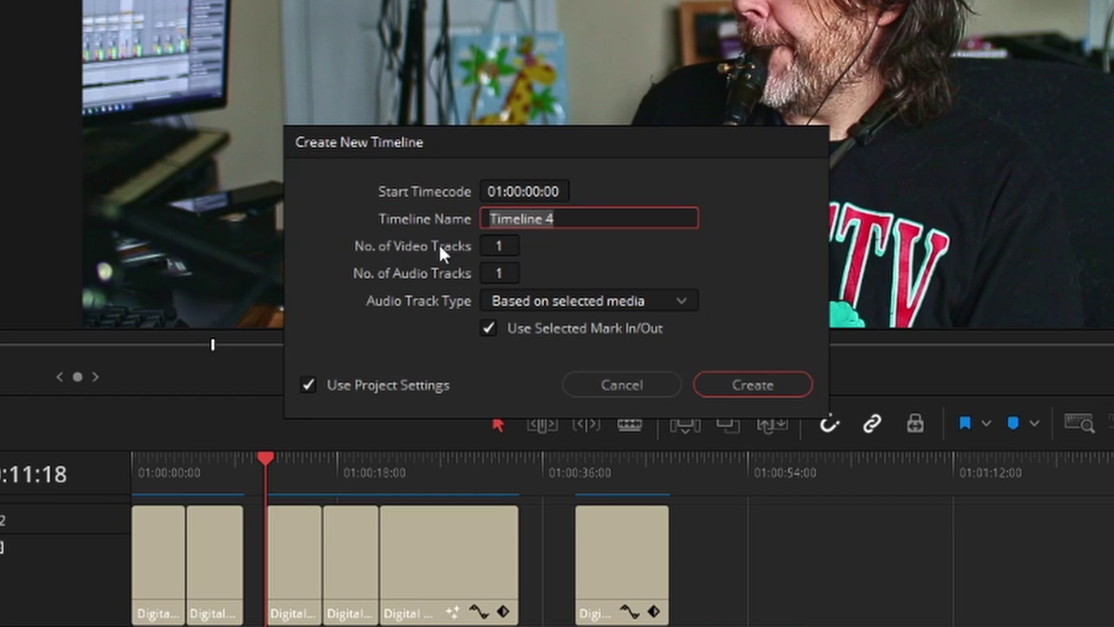
click(306, 385)
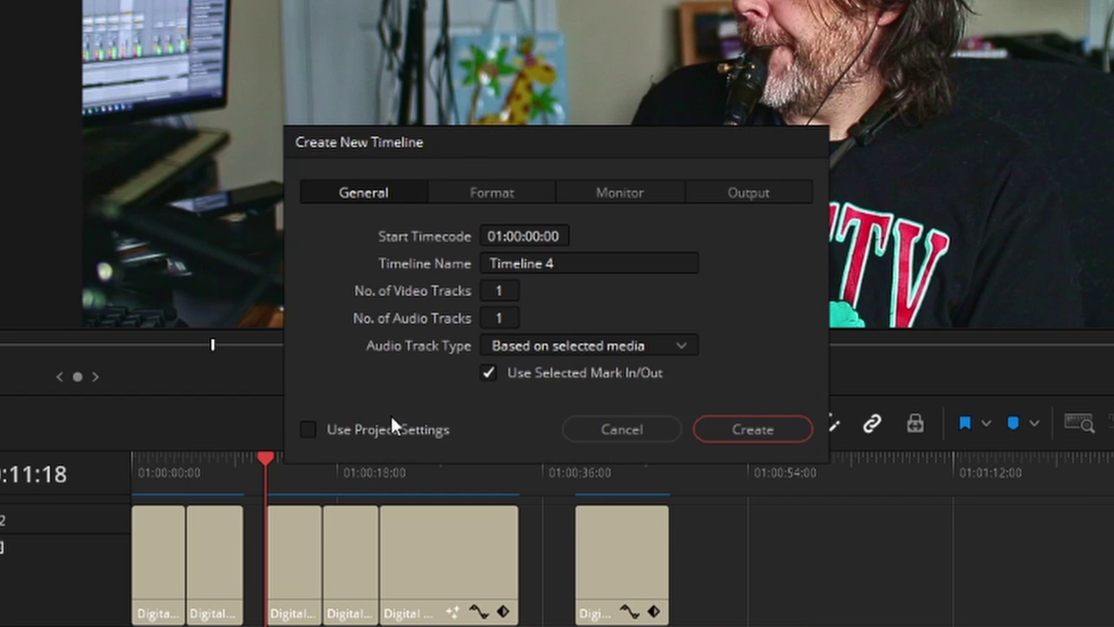
click(476, 194)
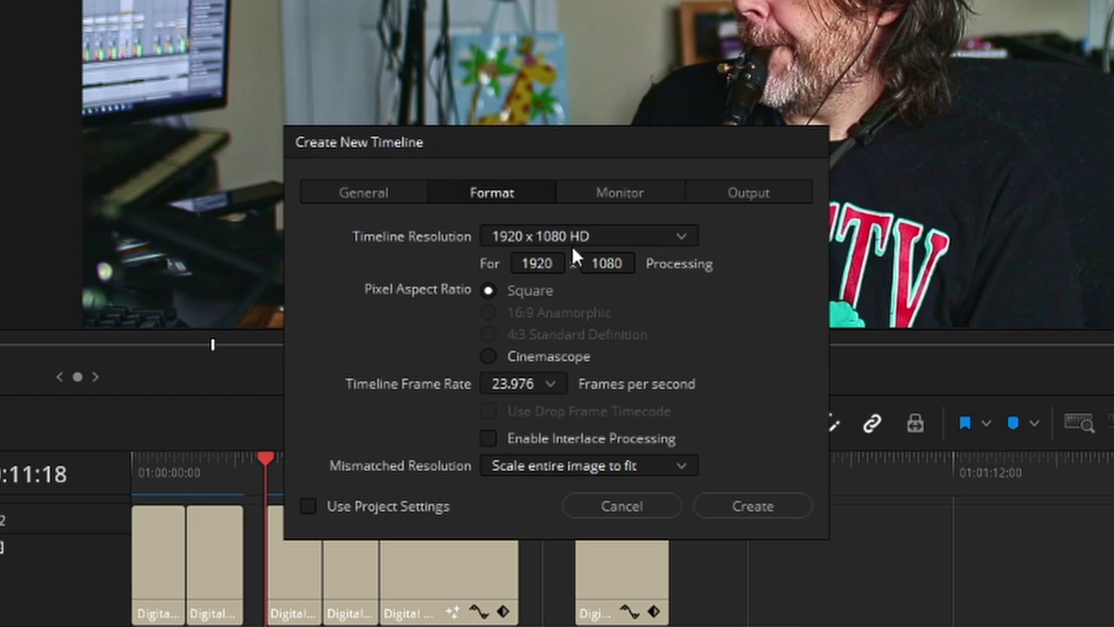
- Set the timeline resolution to Custom 1080 x 1920
click(679, 237)
scroll(691, 286, up, 1)
scroll(689, 273, down, 1)
scroll(689, 254, up, 1)
click(614, 265)
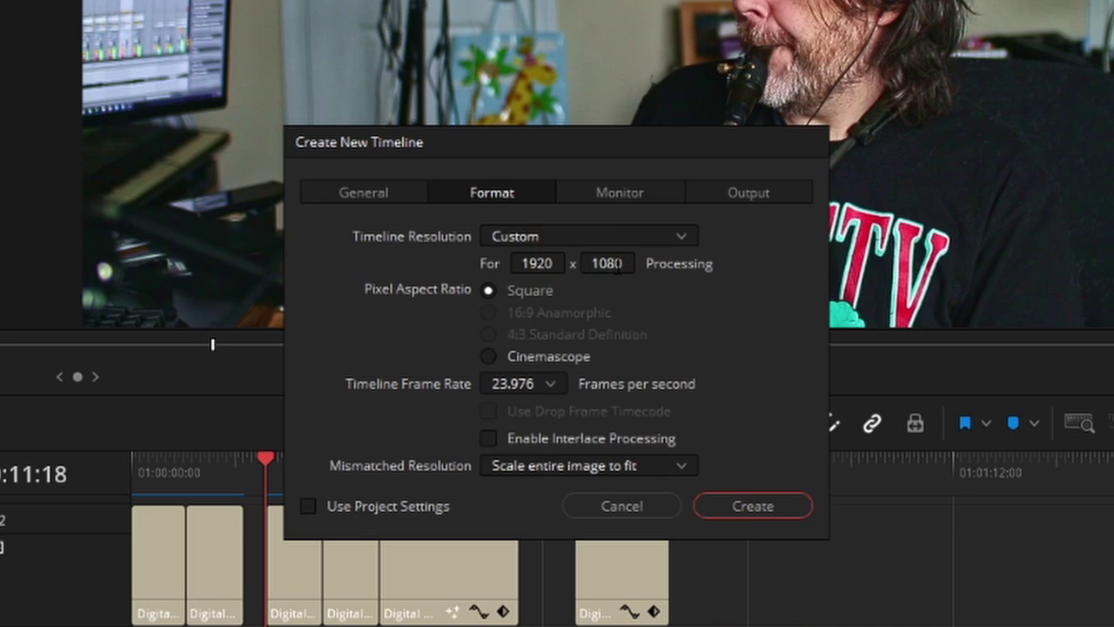
click(525, 263)
text(1080)
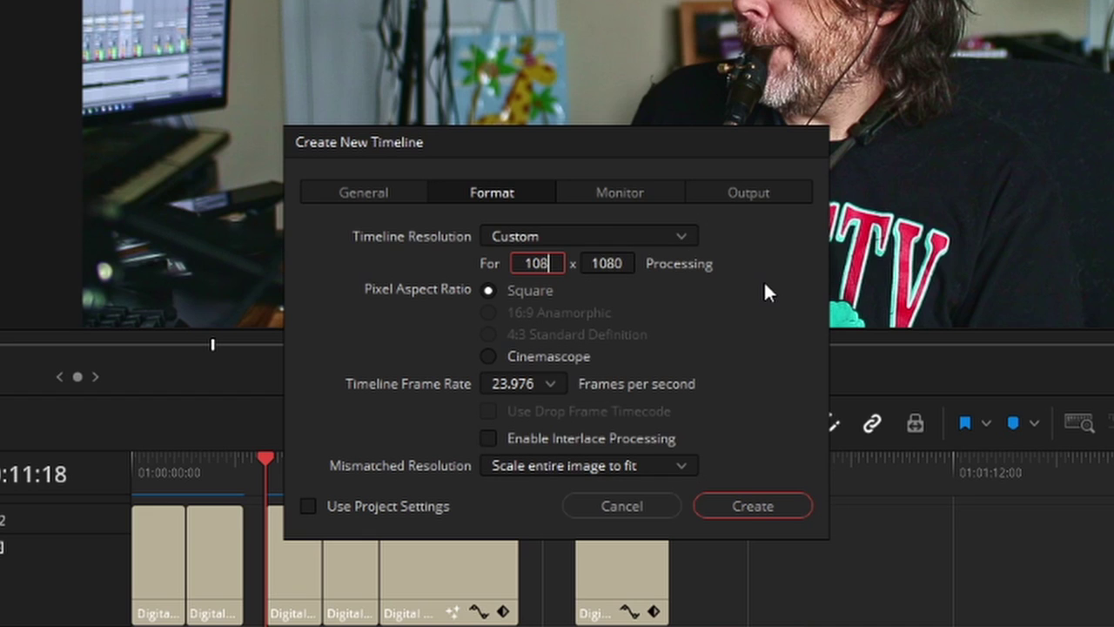
click(609, 263)
text(1920)
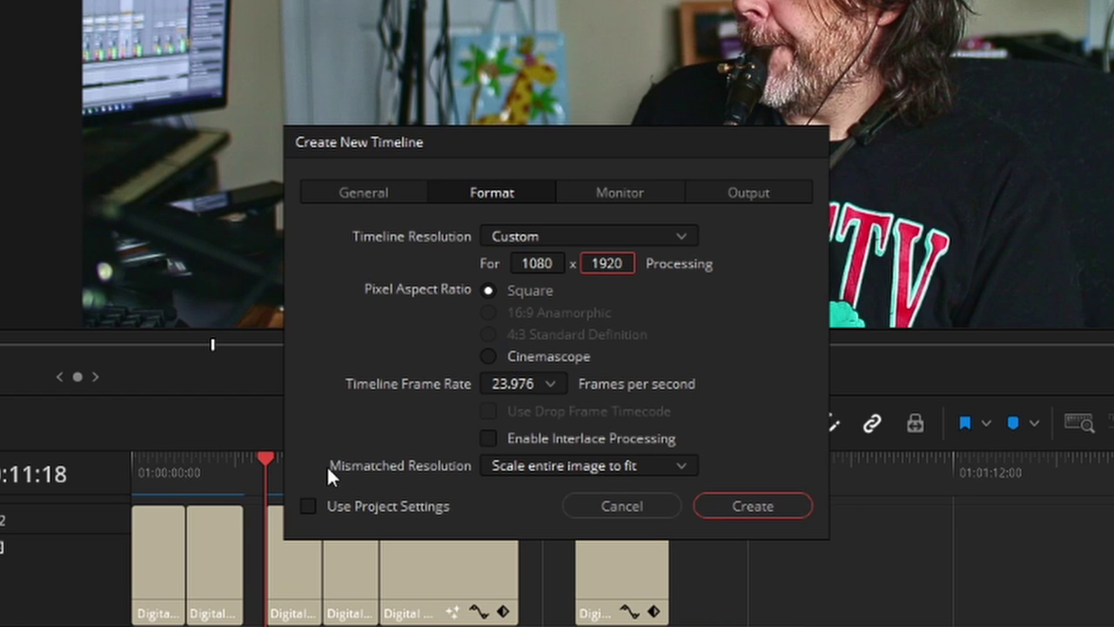
- Keep Mismatched Resolution at Scale entire image to fit and create the timeline
click(597, 462)
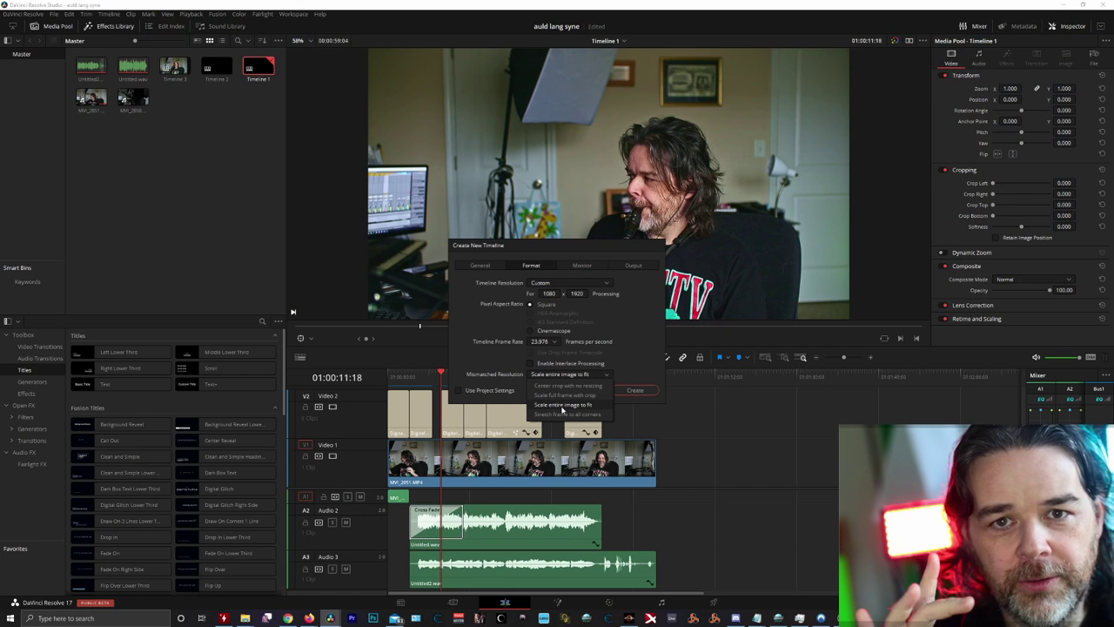
click(562, 406)
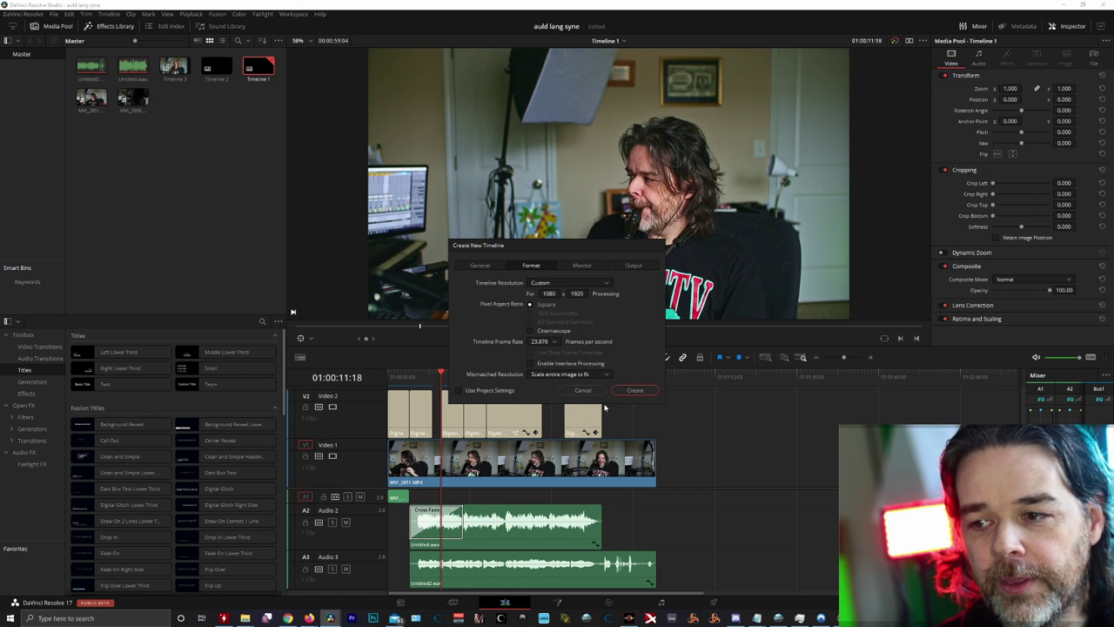
click(633, 390)
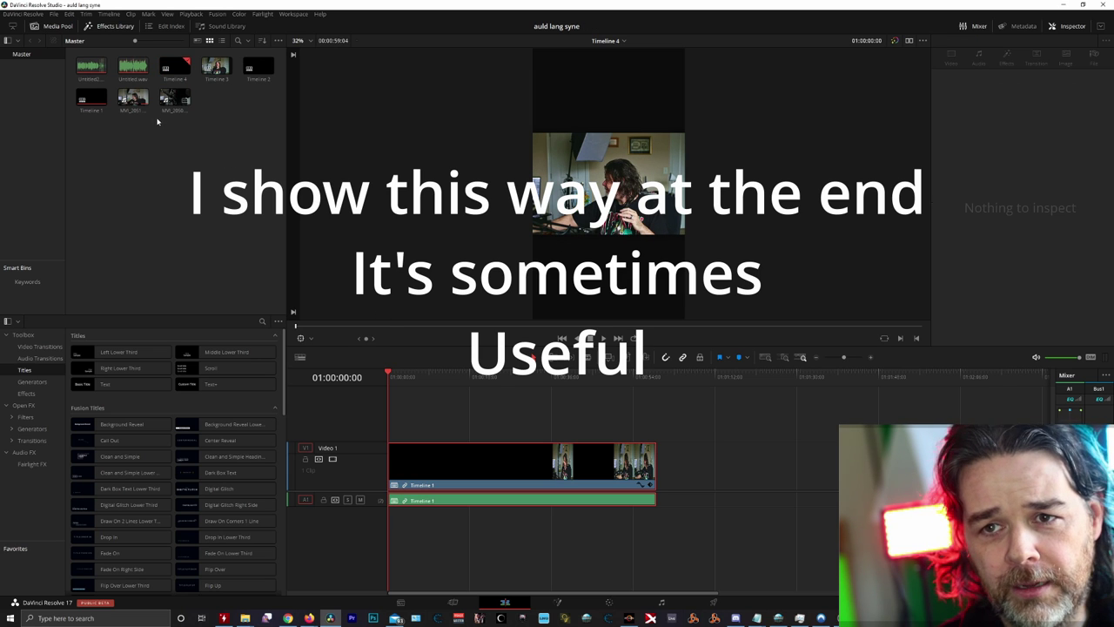
- Create Timeline 5 from Timeline 1 with its own settings and Scale full frame with crop
click(90, 99)
right_click(90, 100)
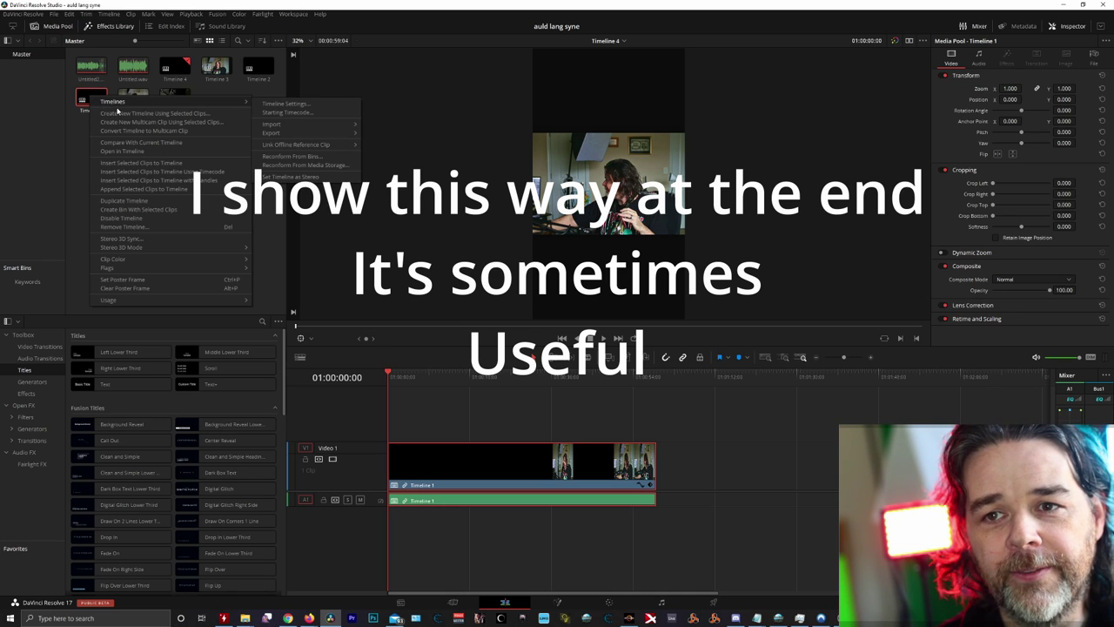
click(117, 113)
click(459, 341)
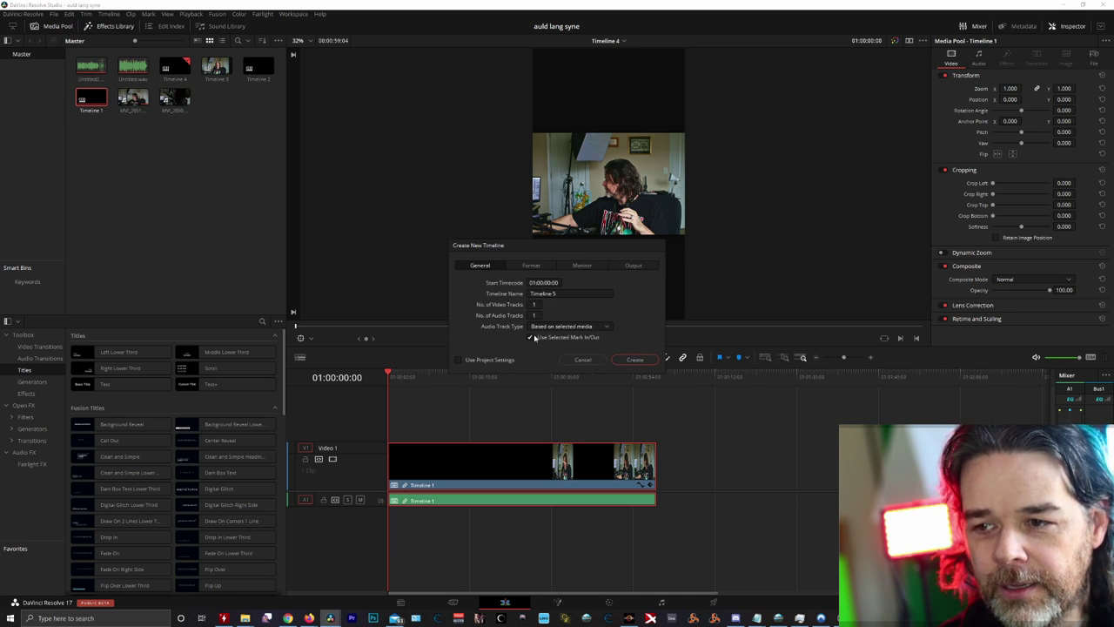
click(532, 265)
click(561, 375)
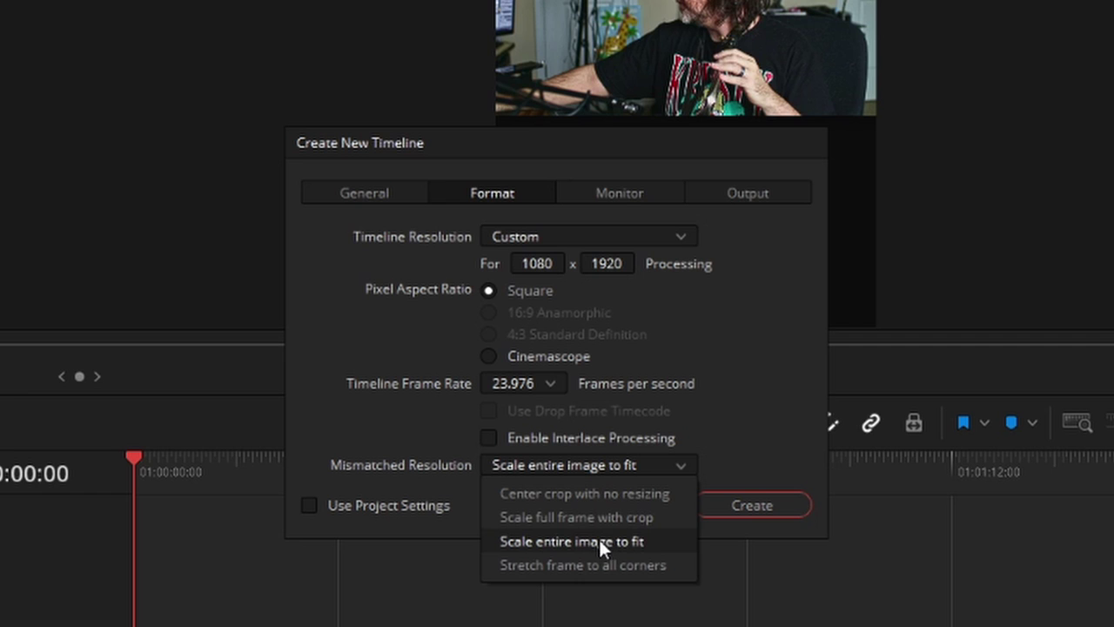
click(597, 517)
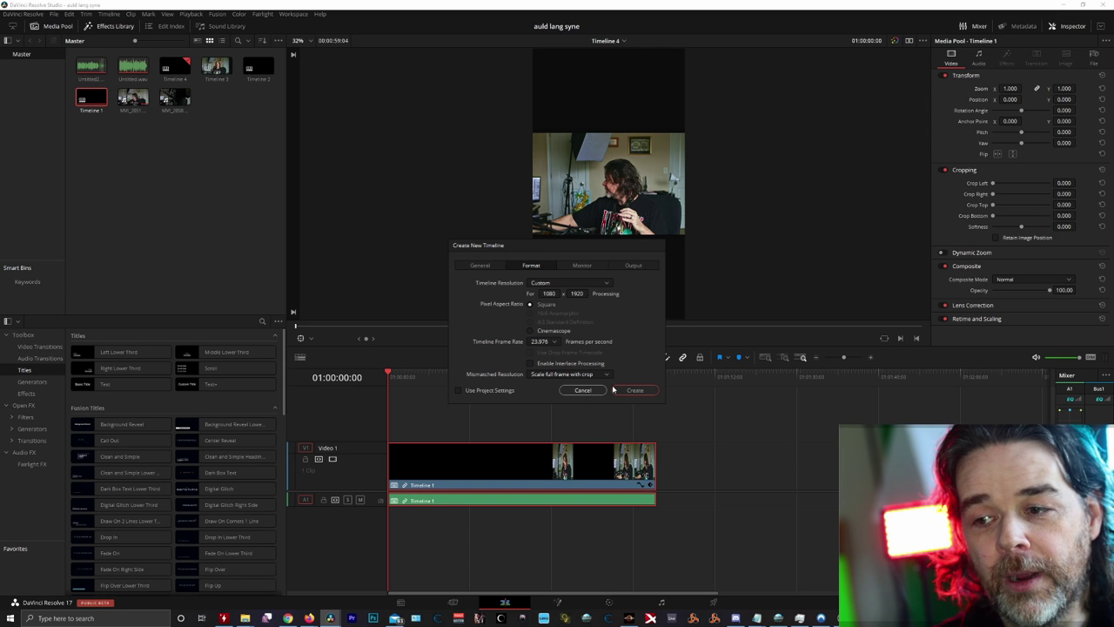
click(634, 390)
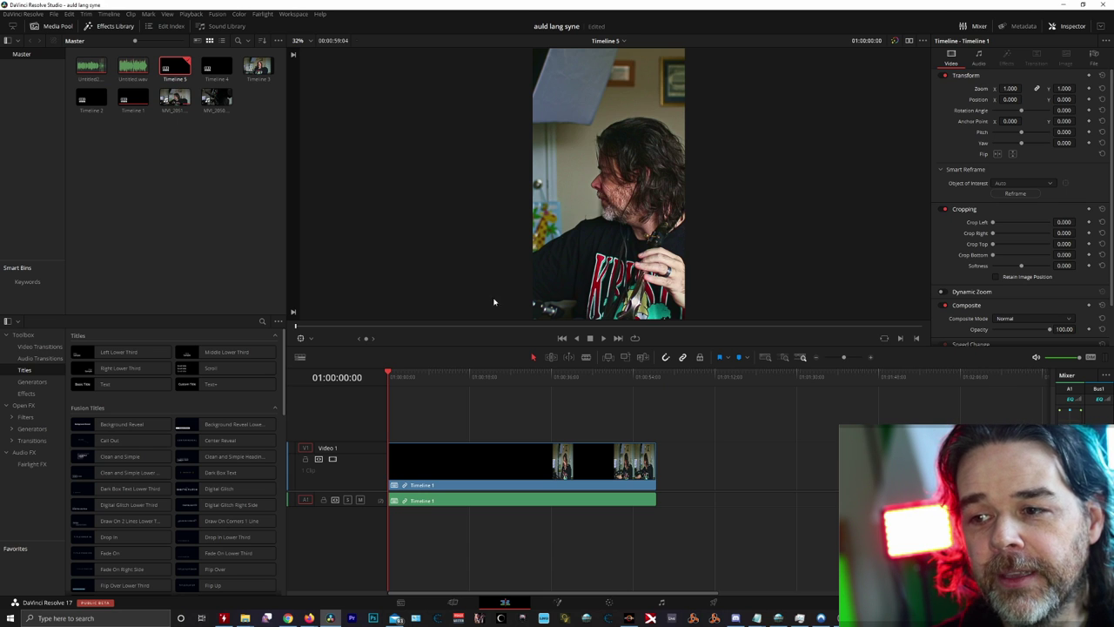
- Scrub Timeline 5 to see the clipped titles, toggle Smart Reframe, and right-click the nested clip
drag(409, 329, 625, 331)
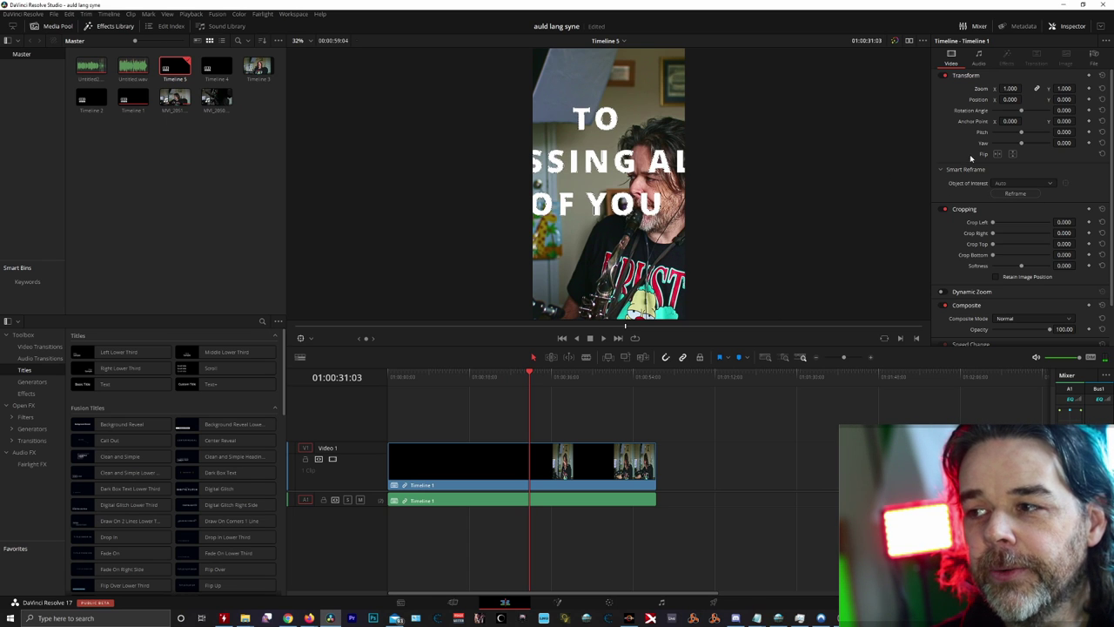
click(964, 170)
click(947, 171)
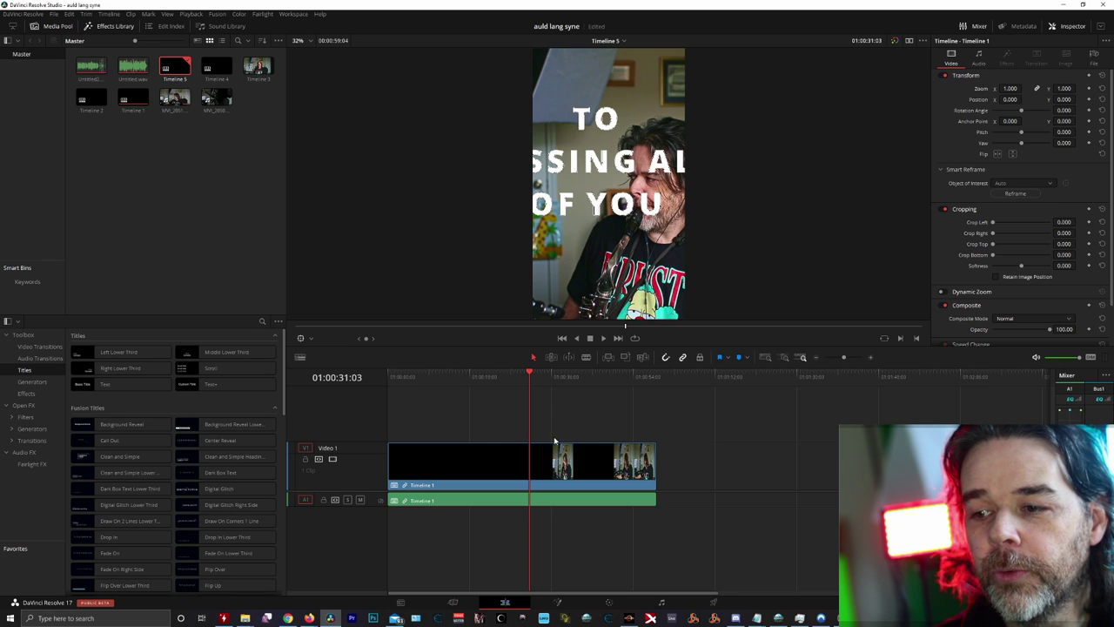
right_click(478, 464)
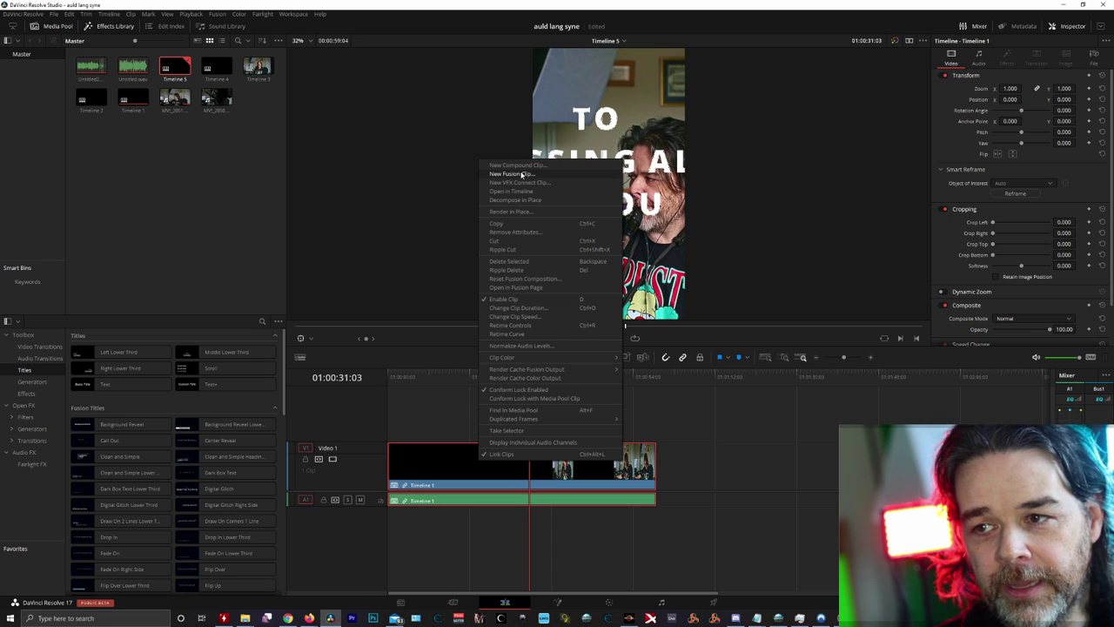
- Break the nested Timeline 1 clip into its original clips, save, and review the V2 titles
click(519, 201)
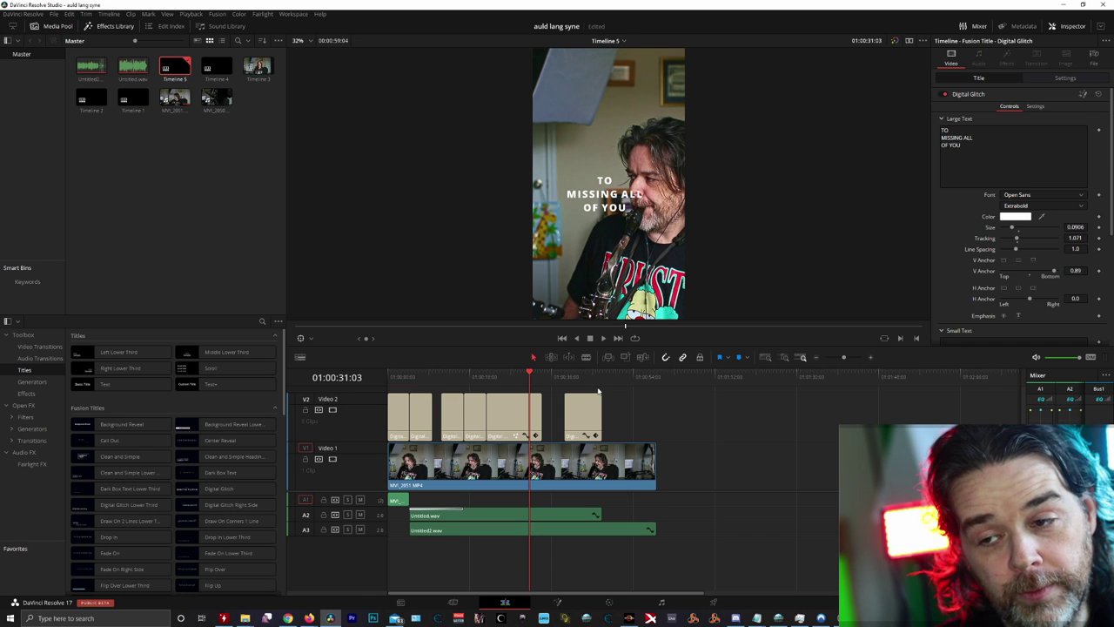
key(ctrl+s)
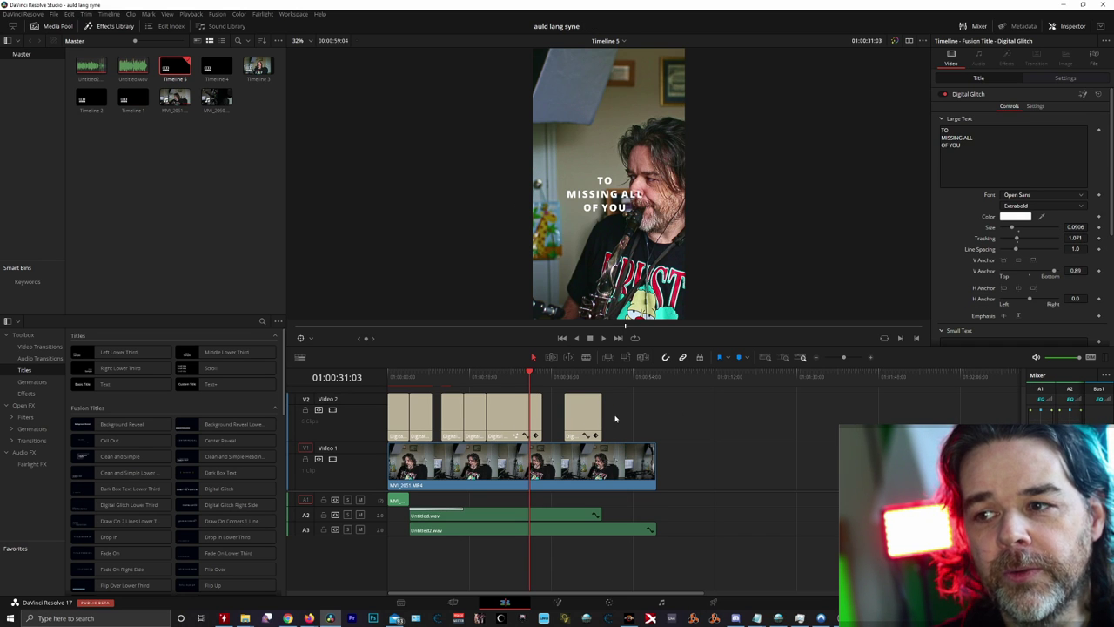
click(519, 379)
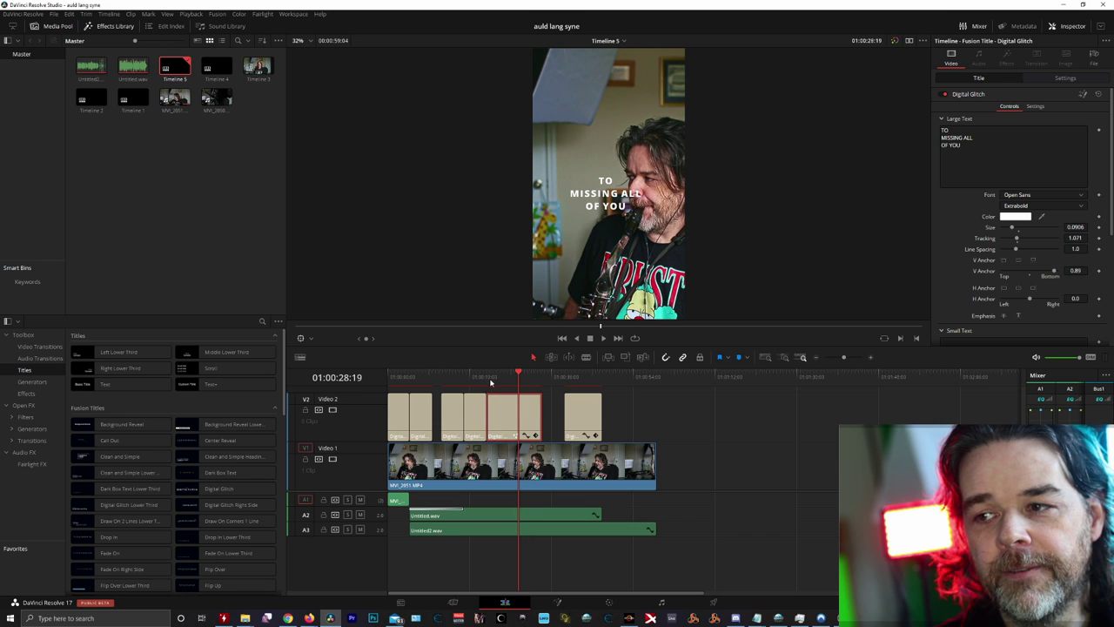
click(472, 379)
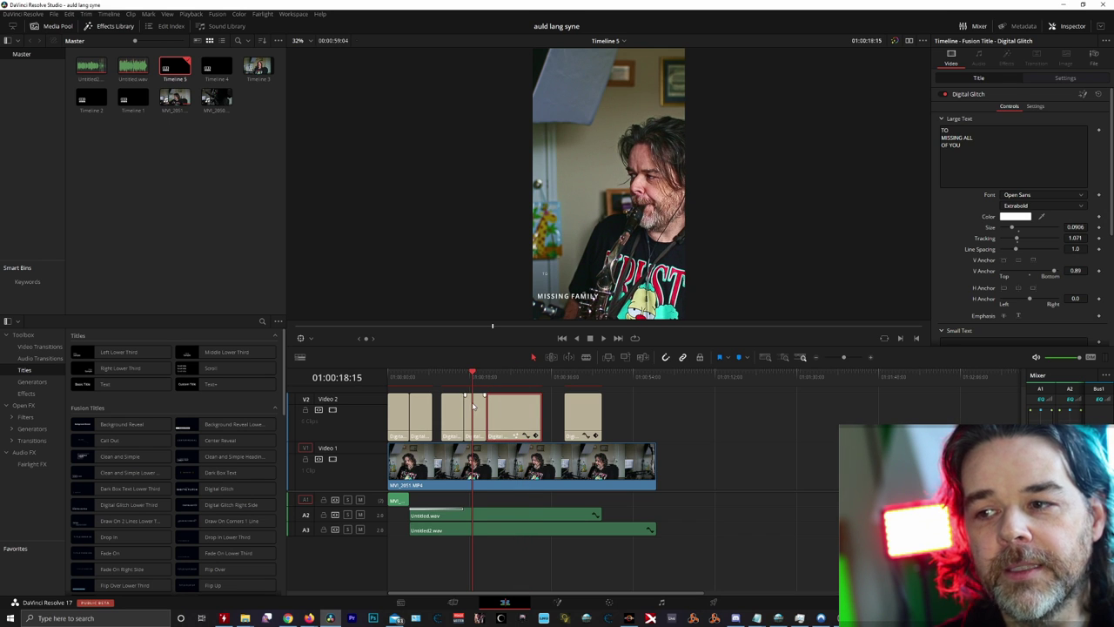
click(445, 401)
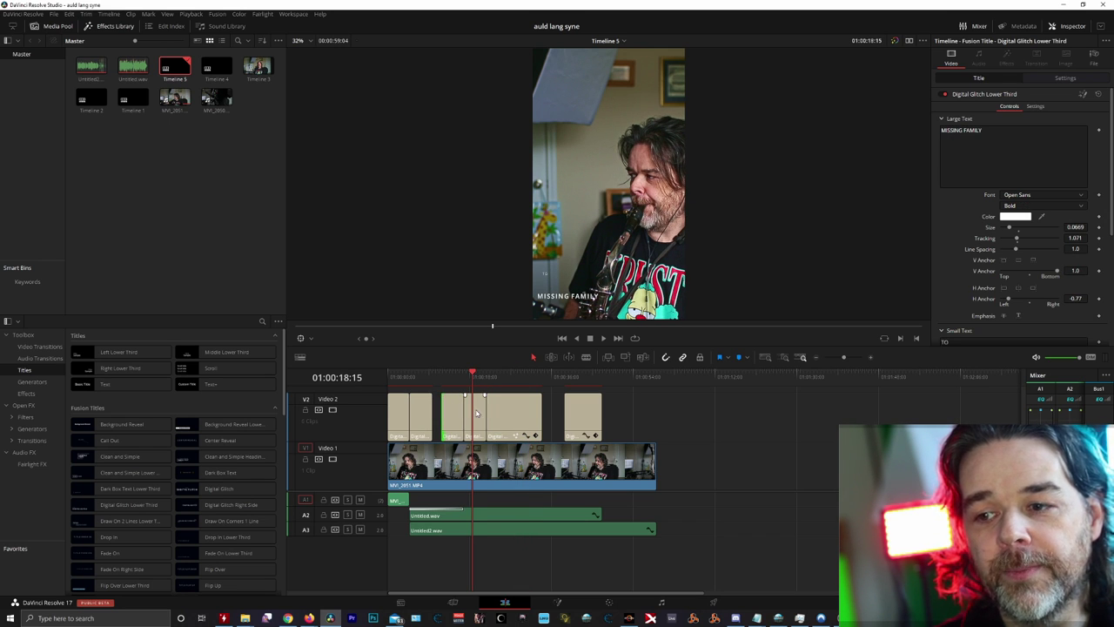
click(527, 412)
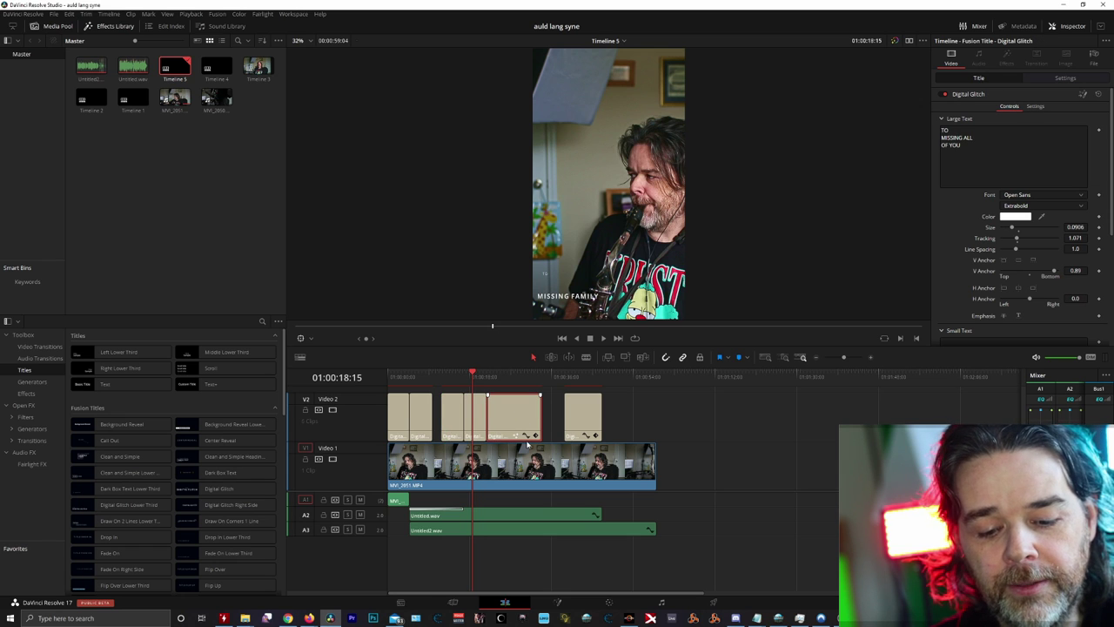
key(ctrl+z)
- Review the titles through UNSEEN FRIENDS, then select MVI_2051.MP4 to show its Transform settings
click(547, 492)
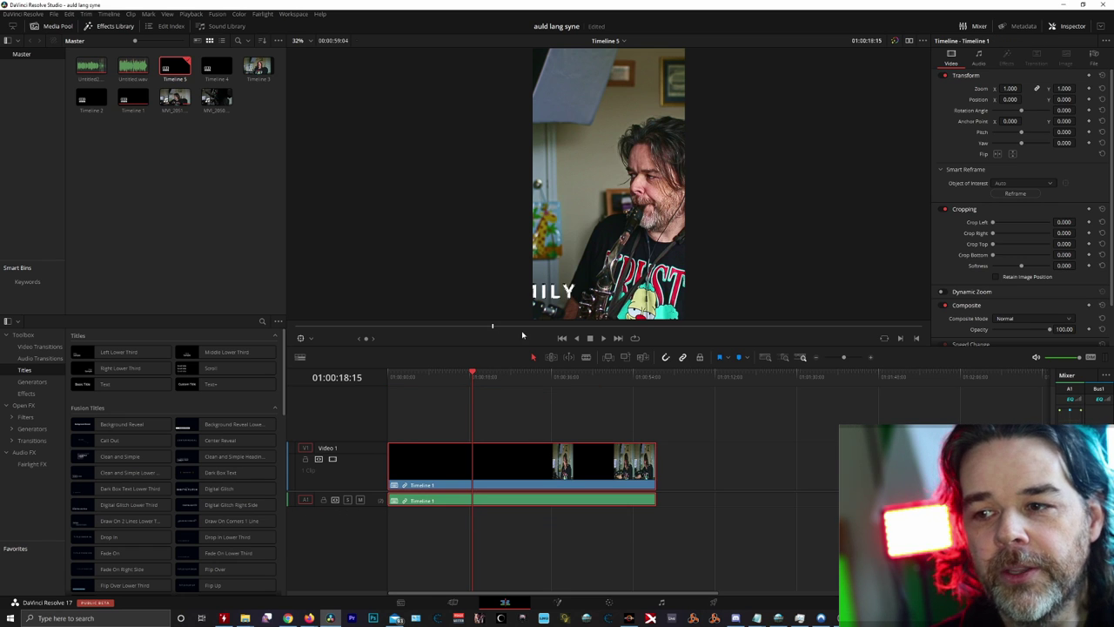
mouse_move(474, 369)
mouse_down()
mouse_move(453, 376)
mouse_move(467, 379)
mouse_up()
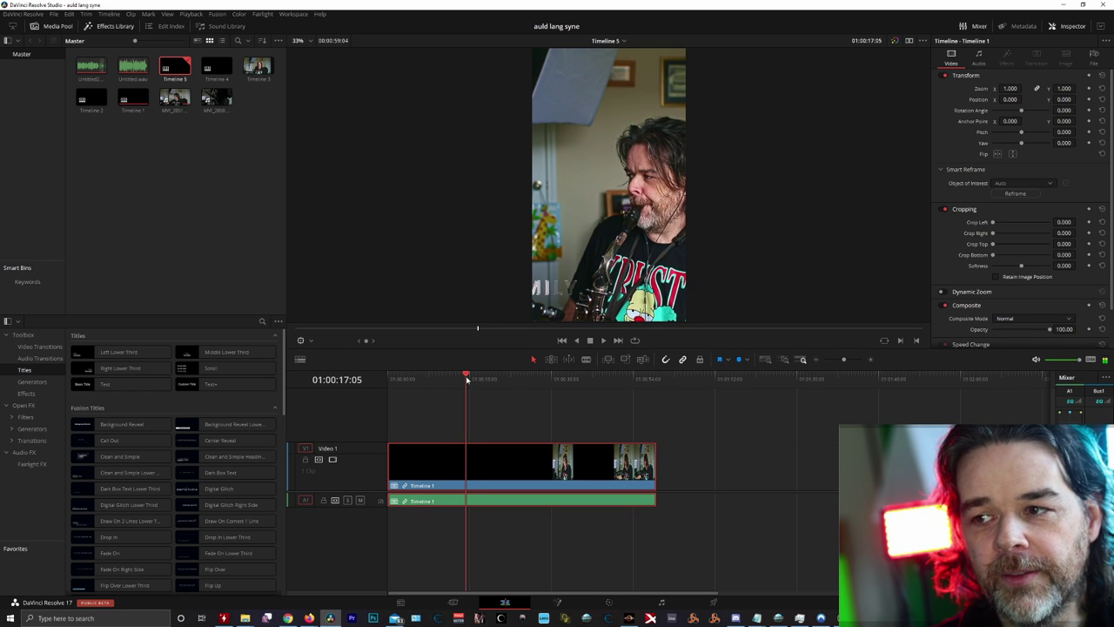
right_click(502, 468)
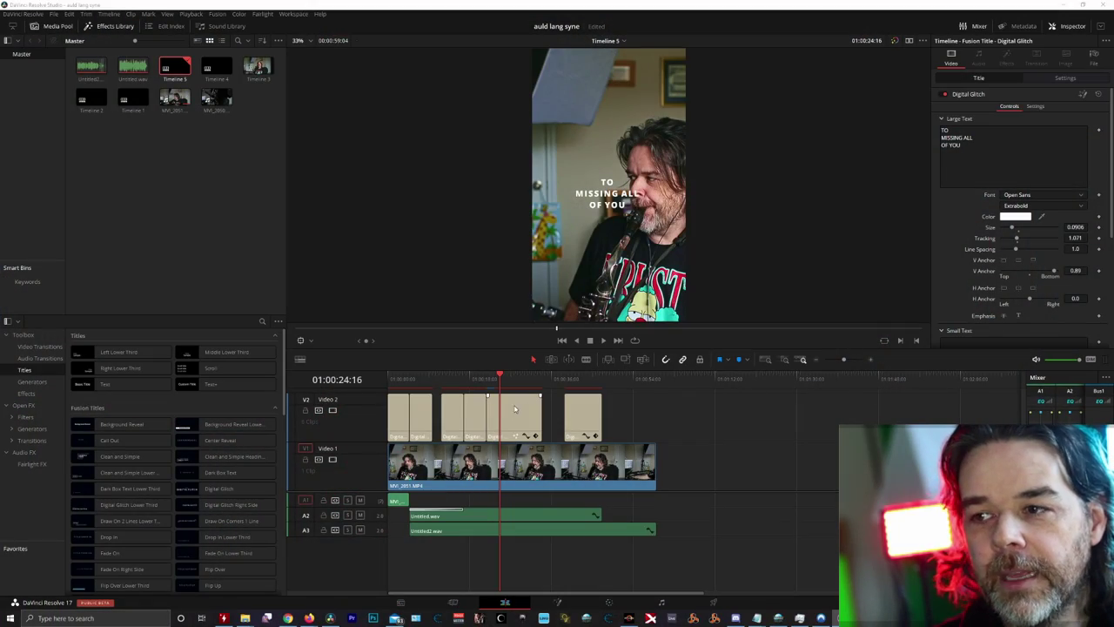
mouse_move(498, 375)
mouse_down()
mouse_move(581, 375)
mouse_move(461, 375)
mouse_move(477, 376)
mouse_up()
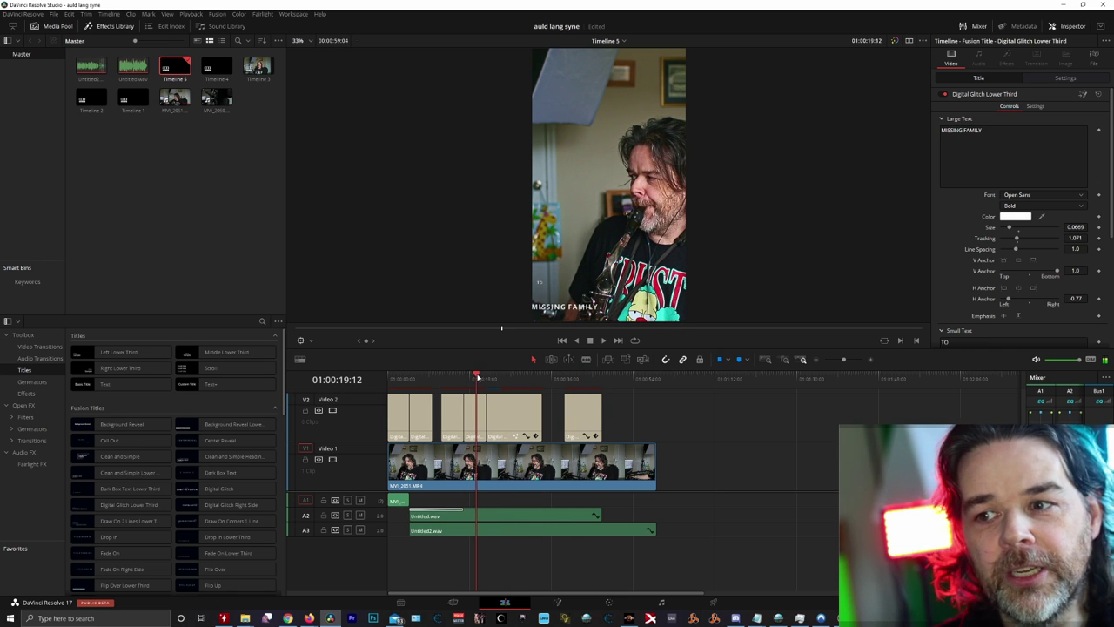
click(451, 380)
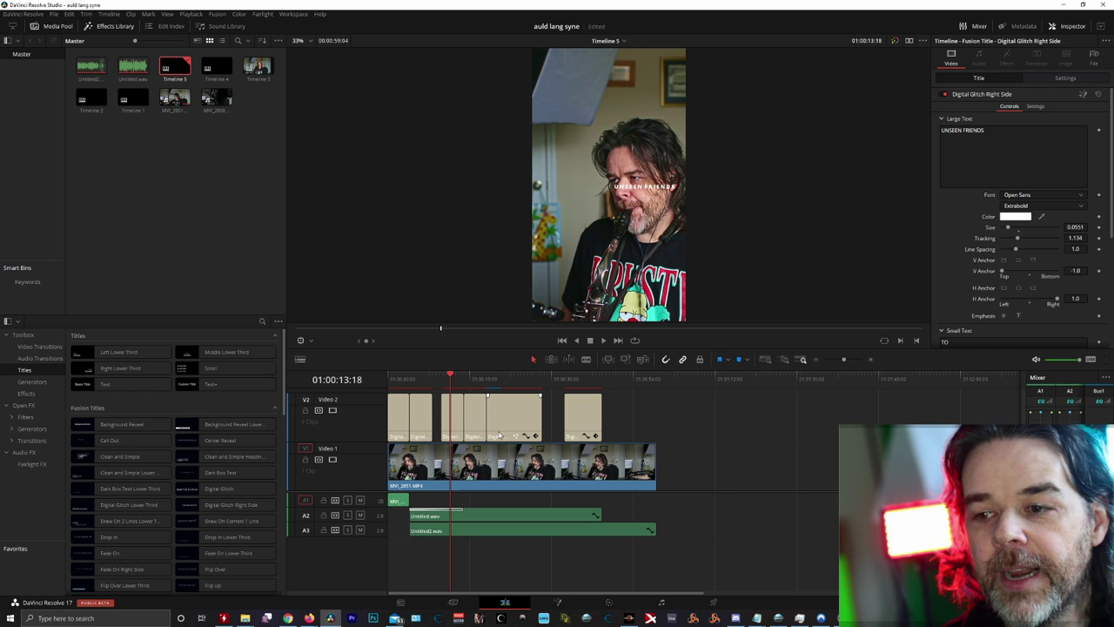
click(605, 476)
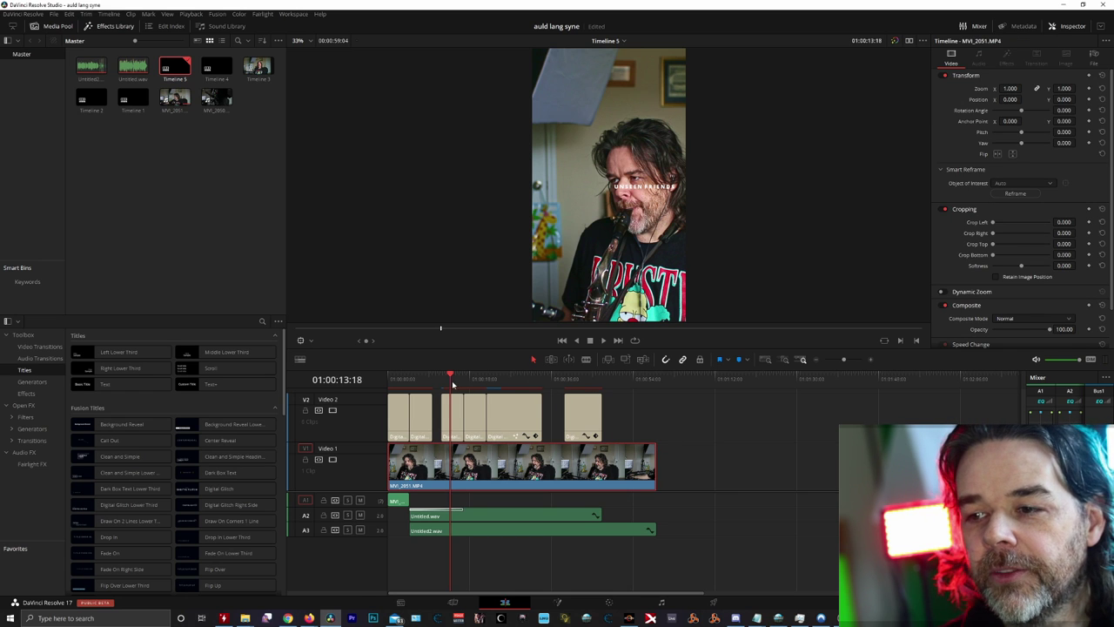
- Run Smart Reframe on MVI_2051.MP4 and scrub the timeline to confirm the presenter stays centred
drag(441, 376, 530, 378)
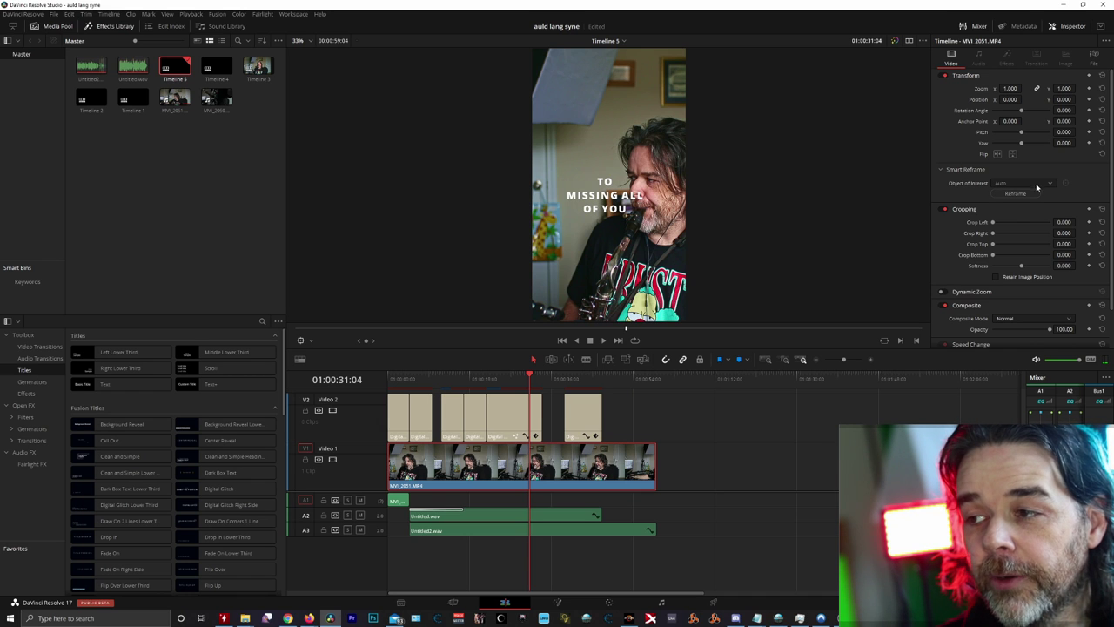
click(1011, 195)
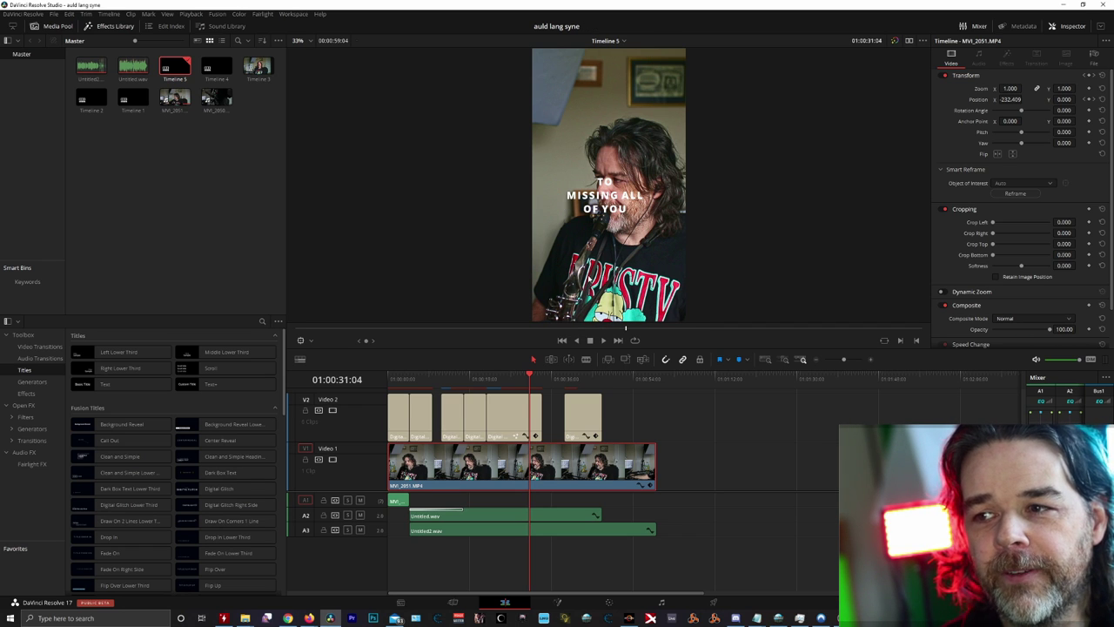
drag(540, 370, 416, 377)
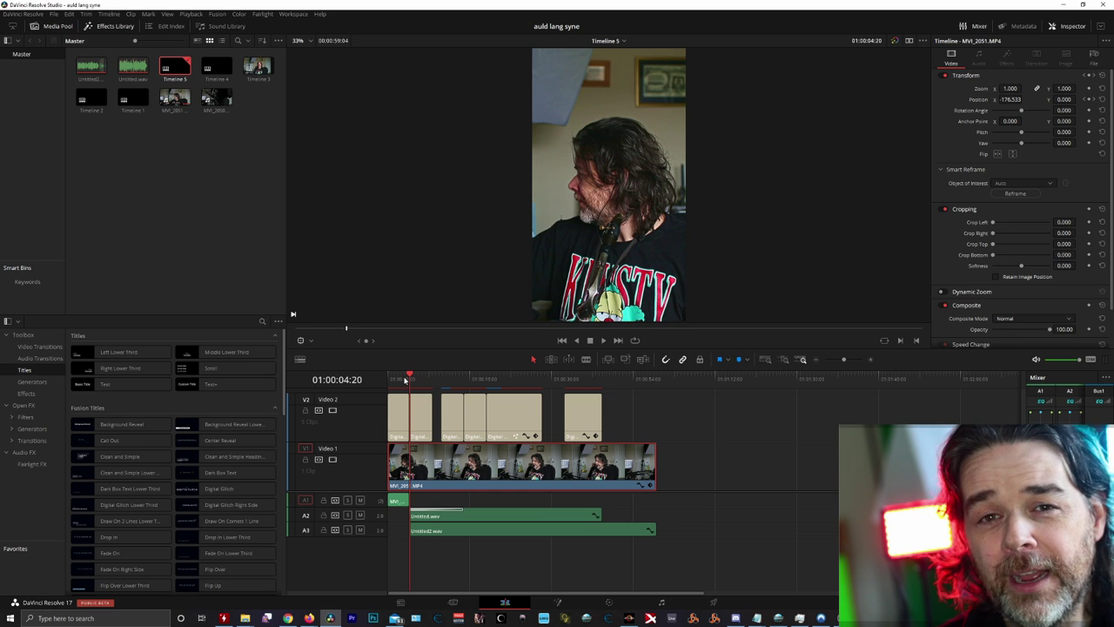
drag(405, 376, 620, 384)
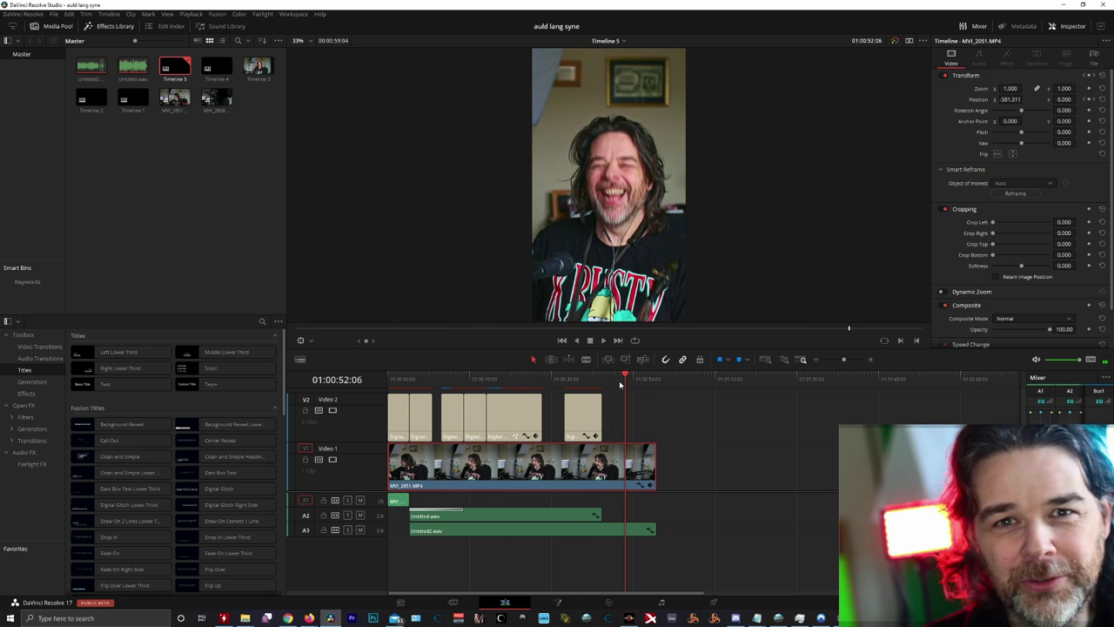
click(544, 376)
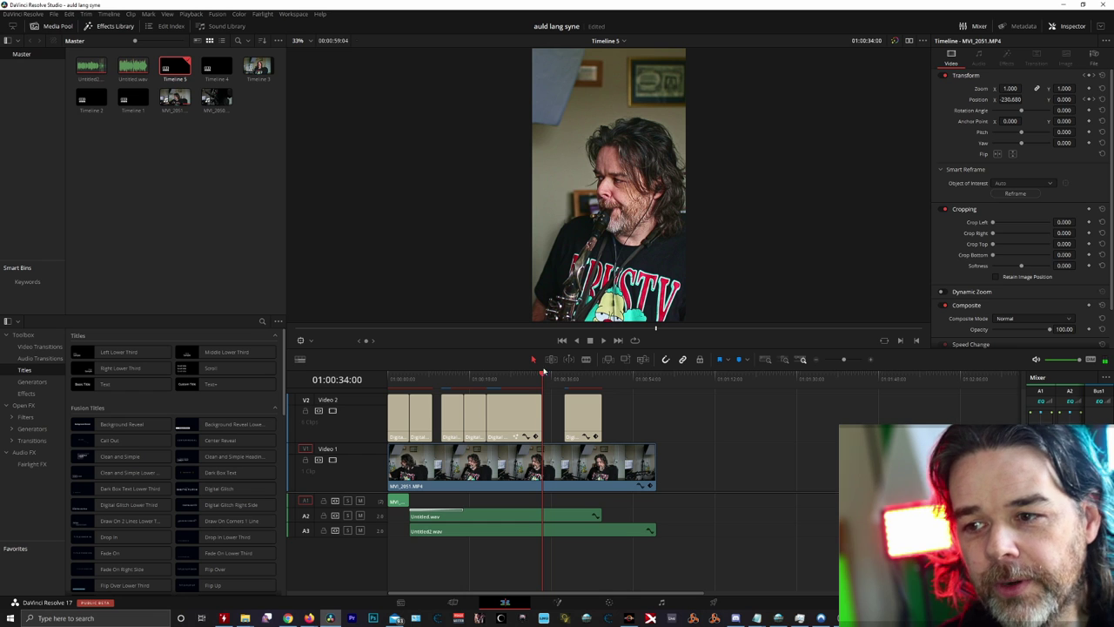
drag(543, 376, 440, 376)
drag(617, 377, 627, 376)
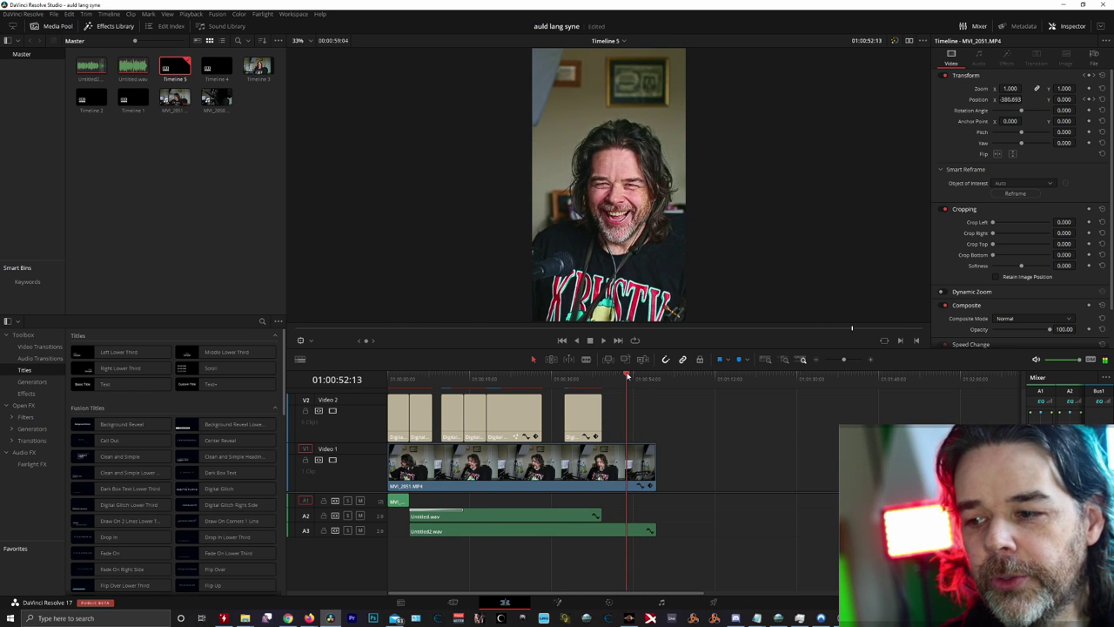
- Set the render format to MP4 with NVIDIA hardware encoding
click(713, 603)
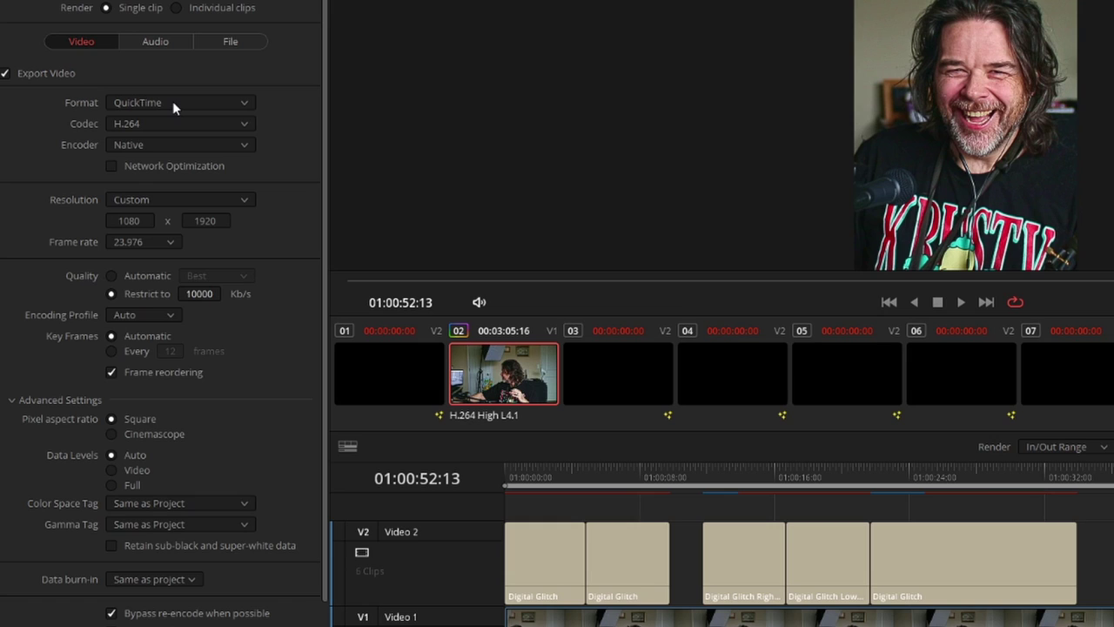
click(173, 101)
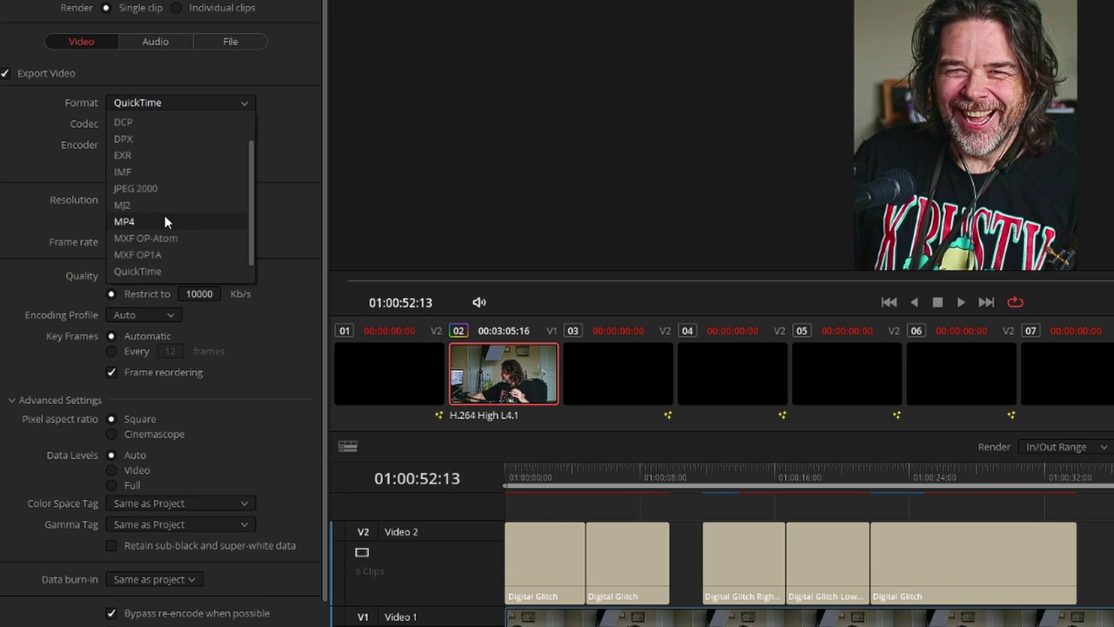
click(166, 220)
click(149, 124)
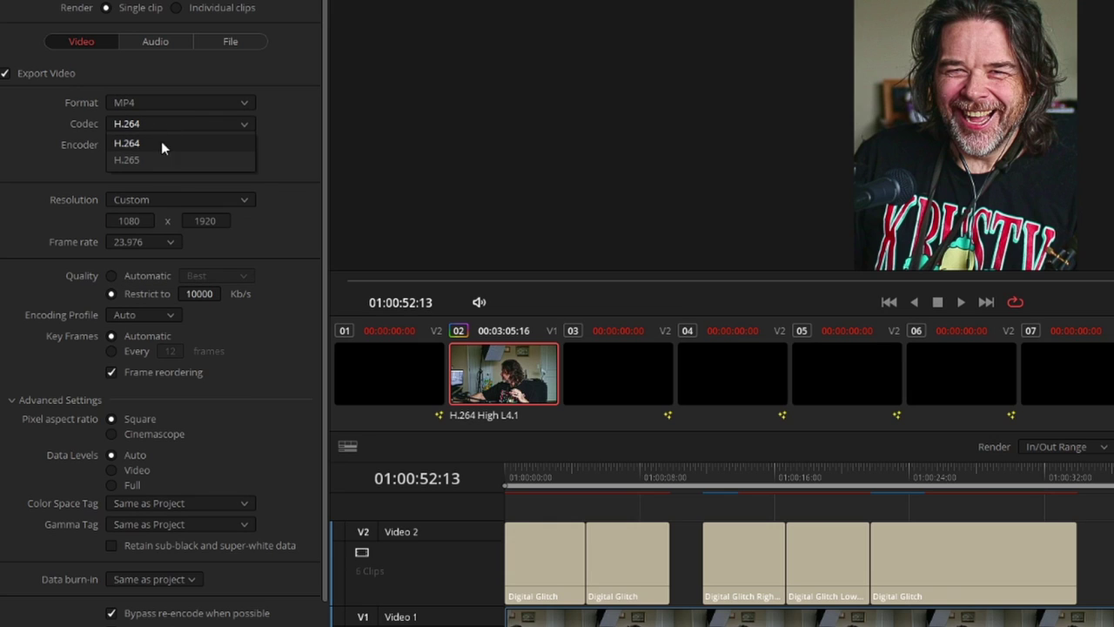
click(152, 161)
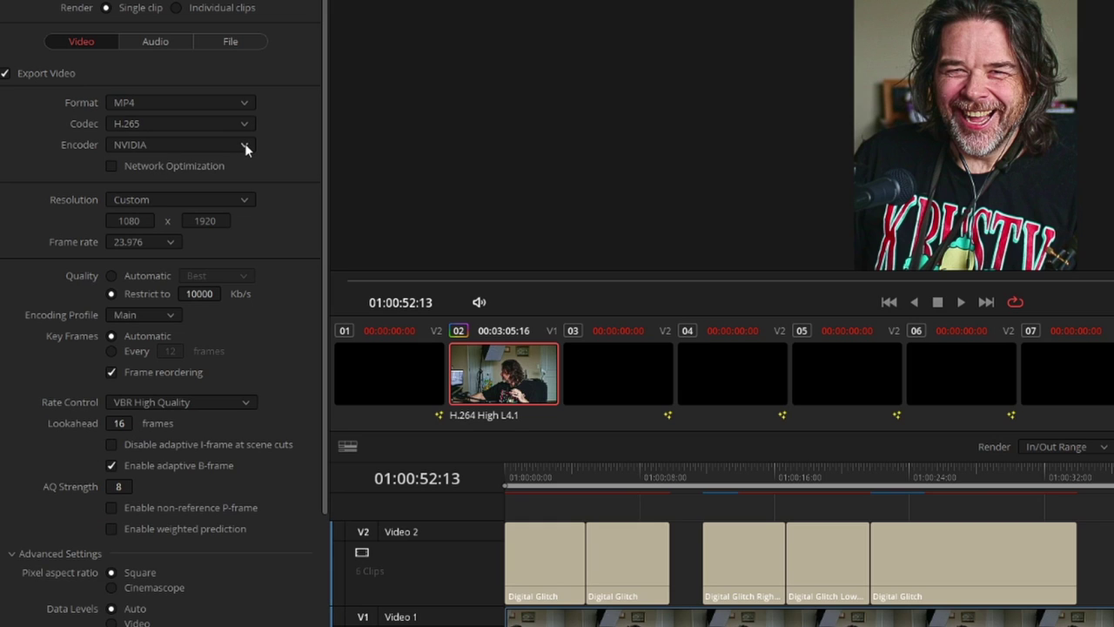
click(244, 148)
click(148, 164)
- Keep the custom output resolution at 1080 x 1920
click(170, 202)
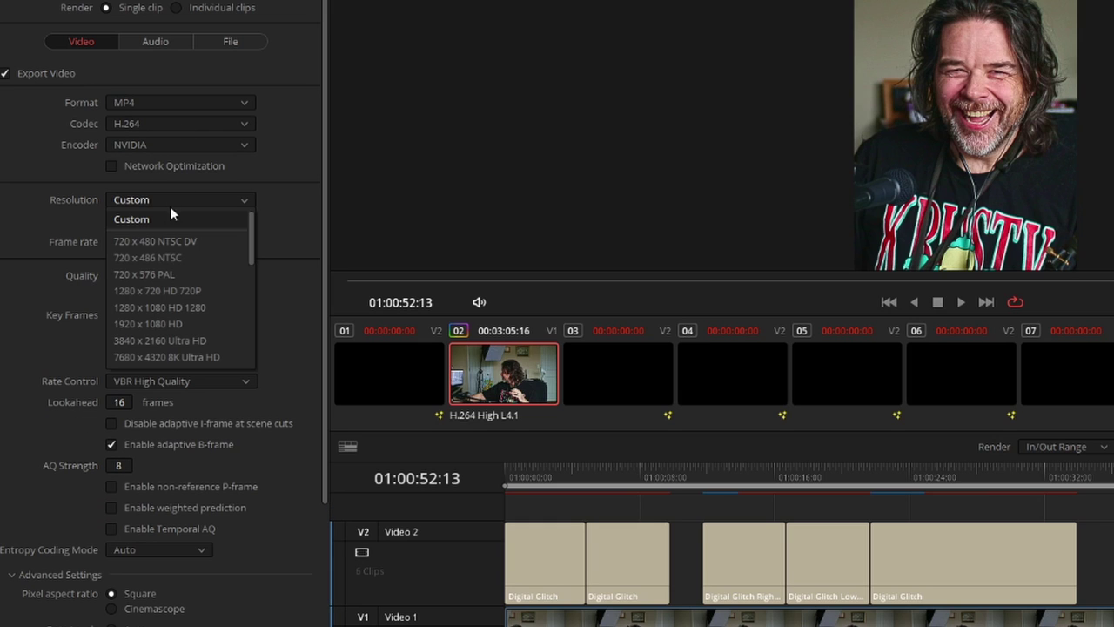
click(132, 220)
click(129, 220)
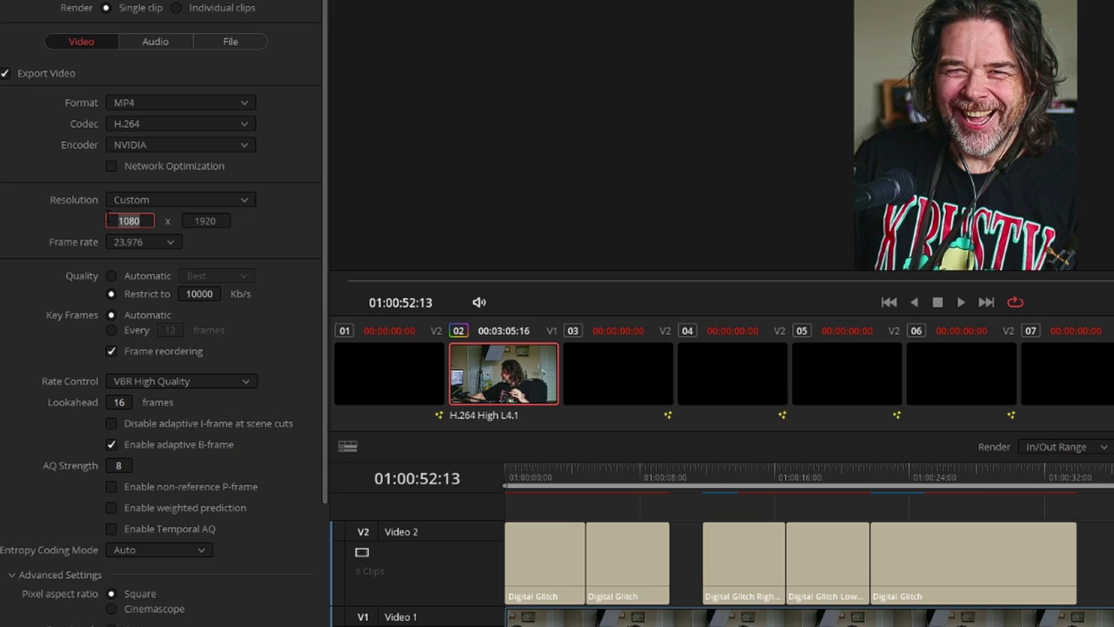
click(205, 220)
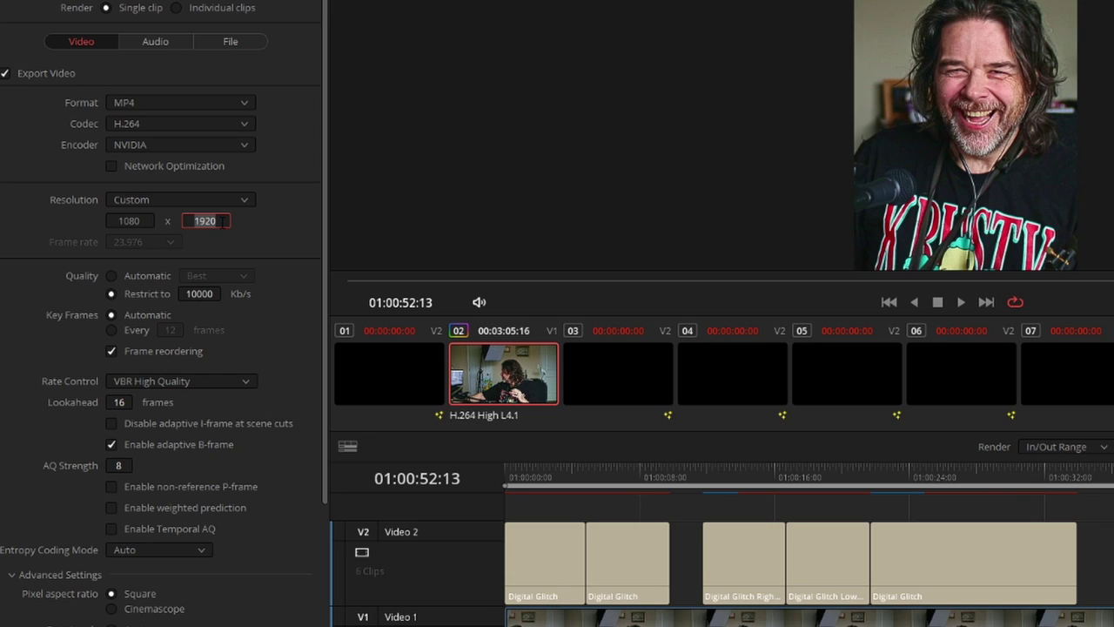
key(Right)
key(Return)
- Limit the bitrate to 17000 Kb/s with VBR High Quality rate control, then view Advanced Settings
drag(189, 293, 233, 294)
key(ctrl+a)
text(17000)
click(209, 380)
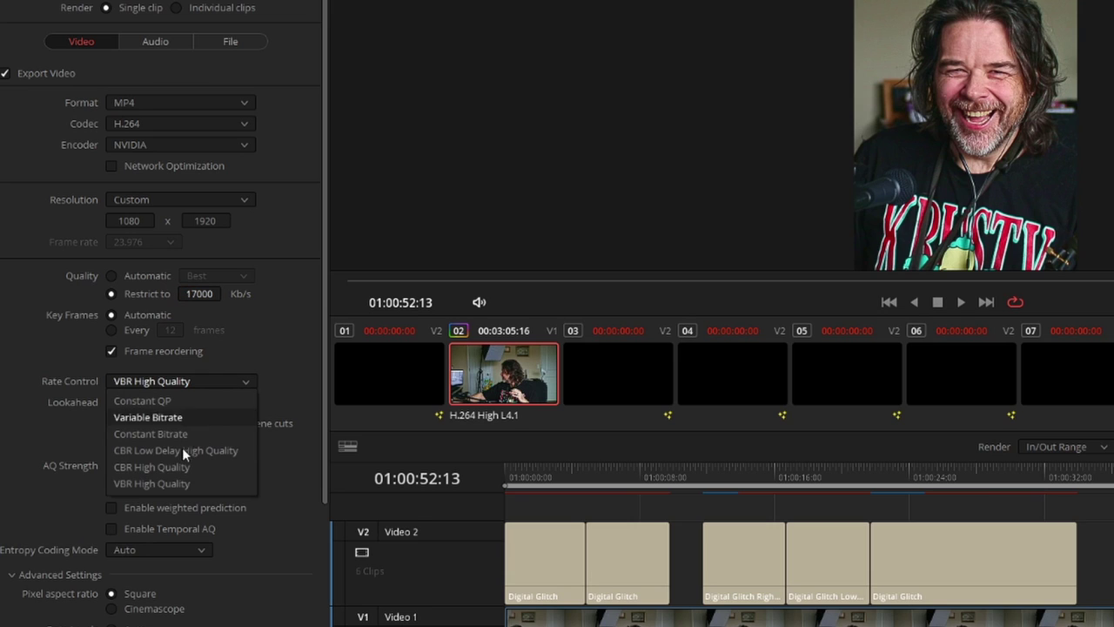
click(181, 484)
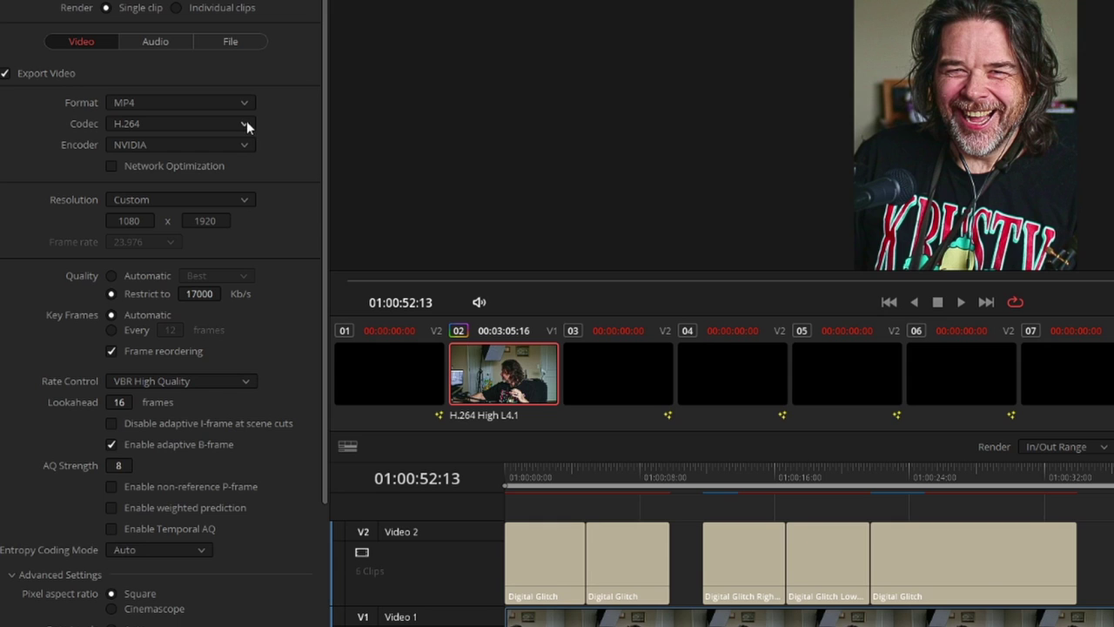
scroll(245, 157, down, 5)
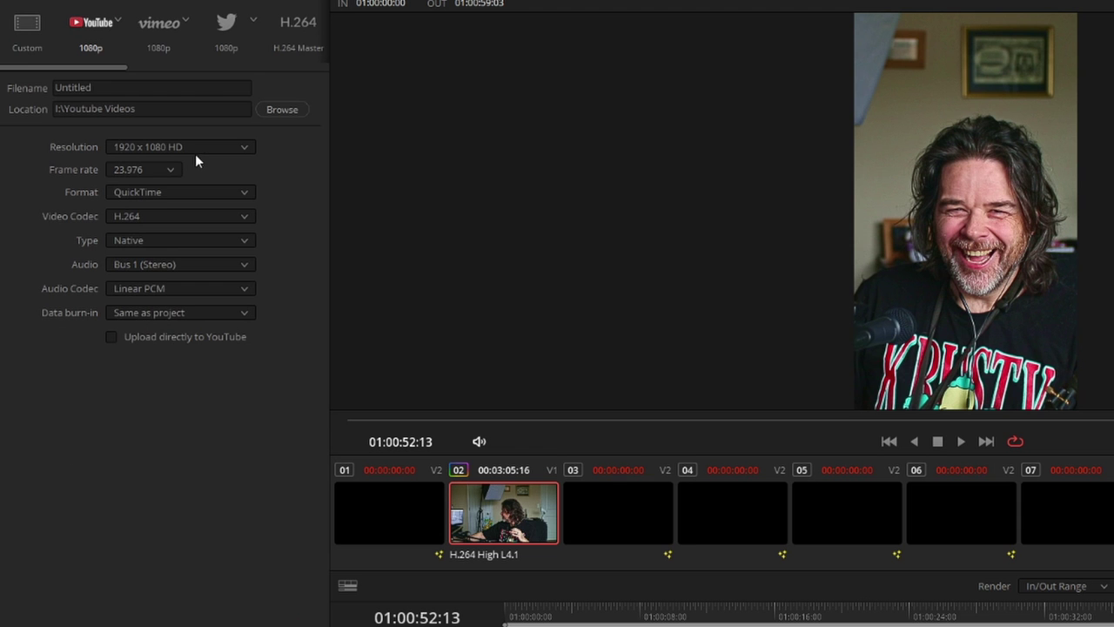
- Start from the YouTube 1080p preset and set a custom 1080 x 1920 resolution
click(195, 154)
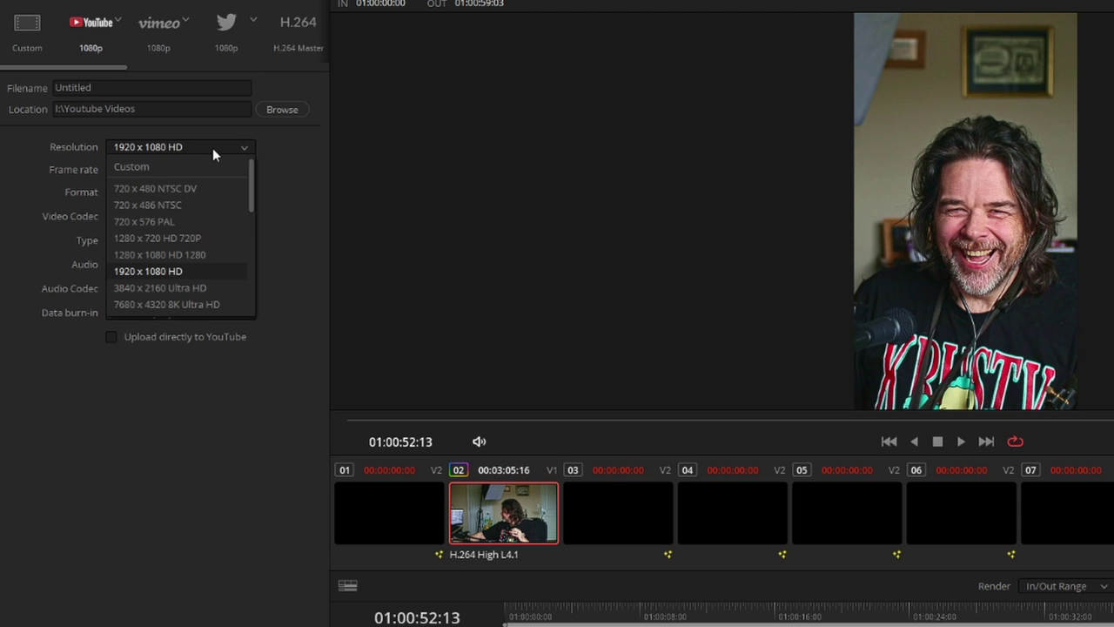
click(103, 23)
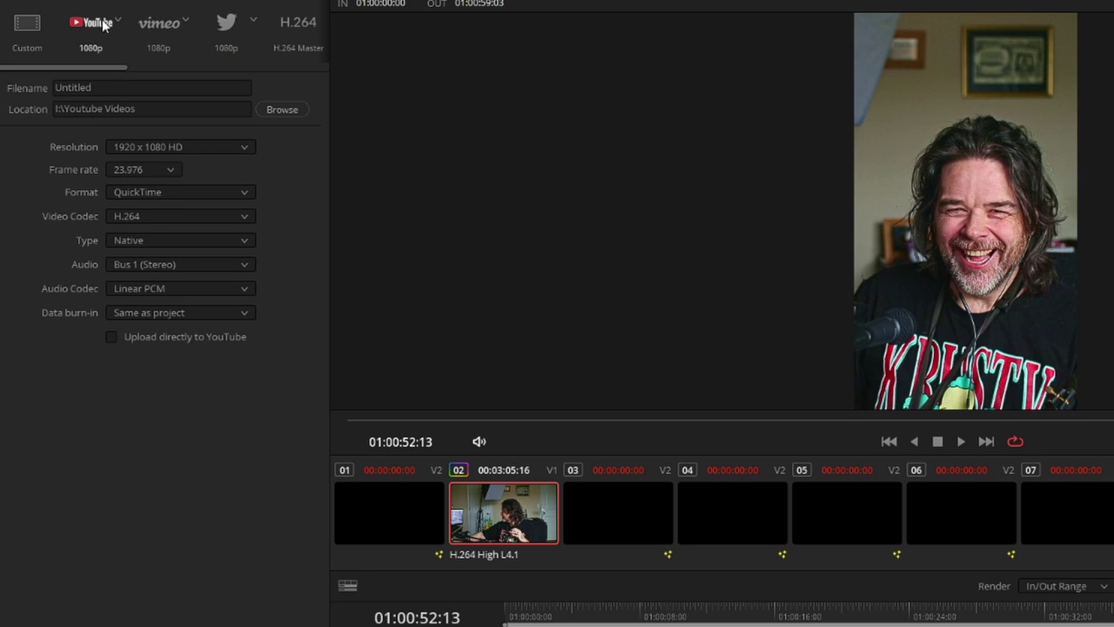
click(158, 153)
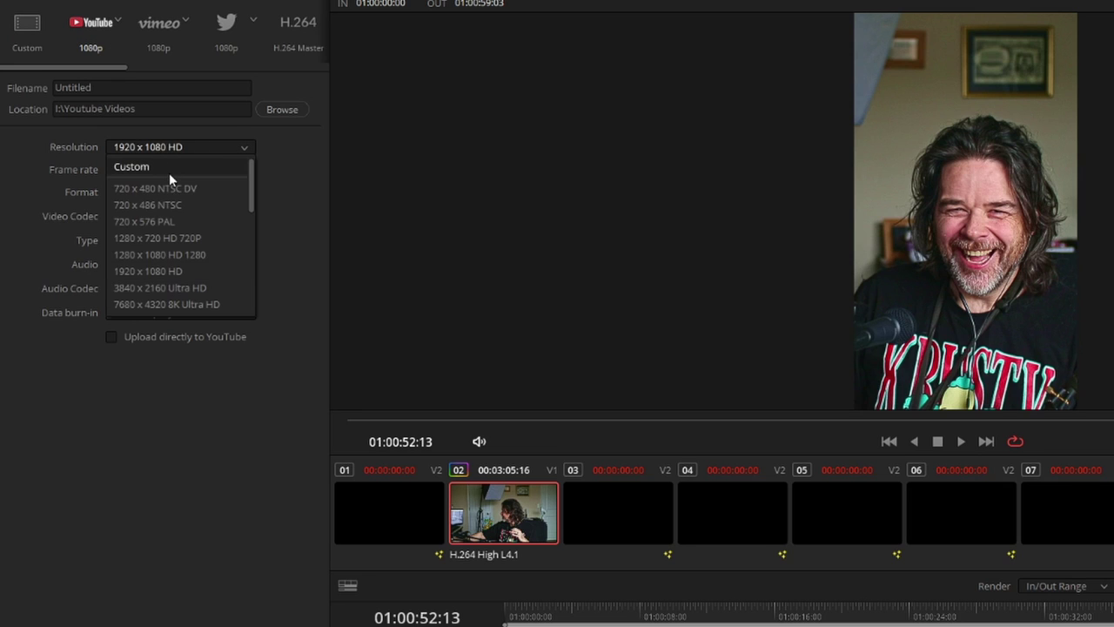
click(169, 166)
click(134, 169)
key(ctrl+a)
text(1080)
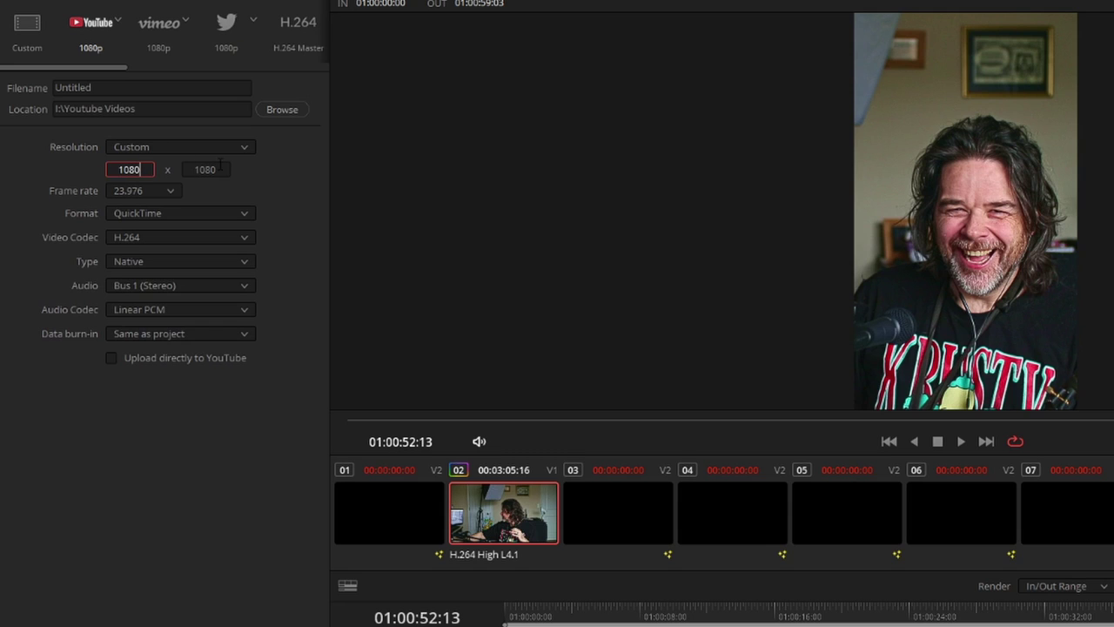
key(Tab)
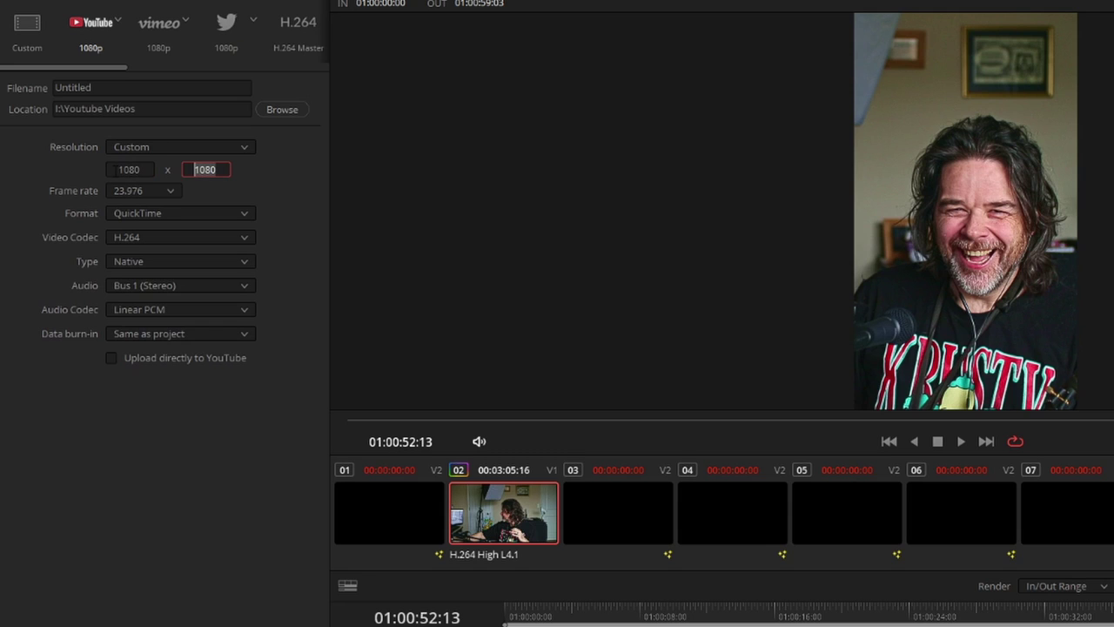
text(1920)
- Set the format to MP4 with H.264 codec and NVIDIA encoder
click(217, 208)
click(209, 231)
click(222, 237)
click(187, 259)
click(202, 266)
click(188, 296)
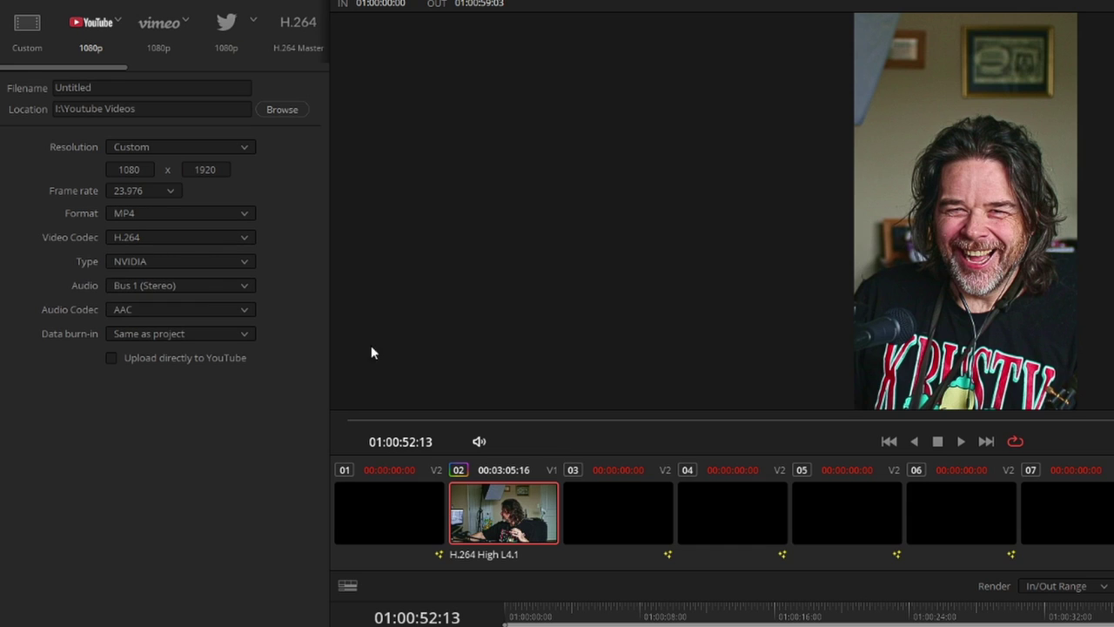
- Replace the Untitled file name with TikTok1
click(121, 89)
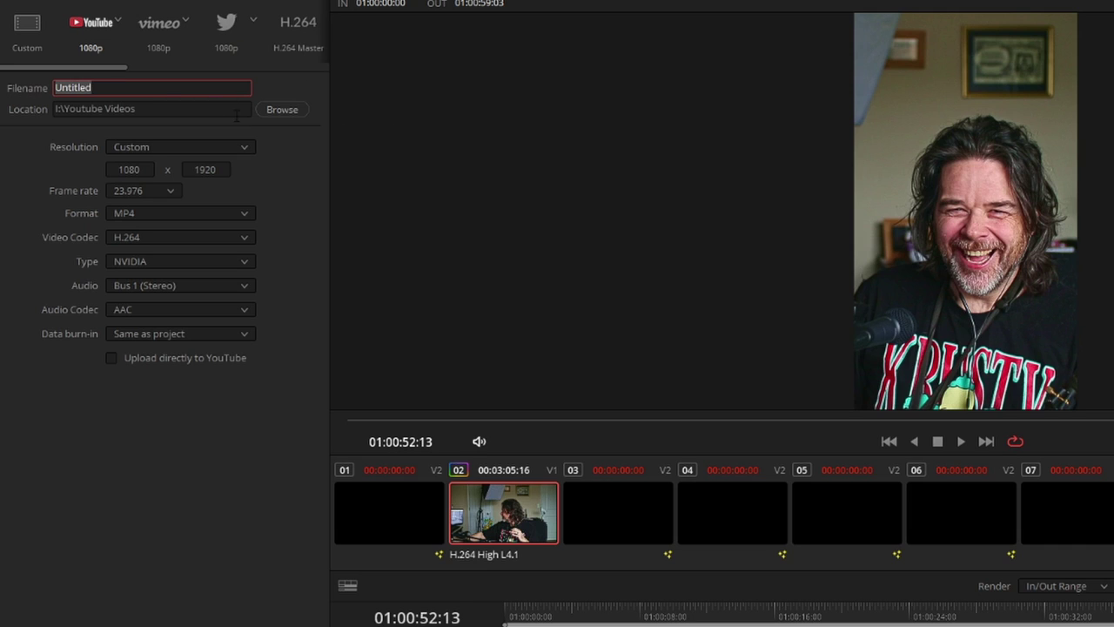
key(BackSpace)
text(TikTok1)
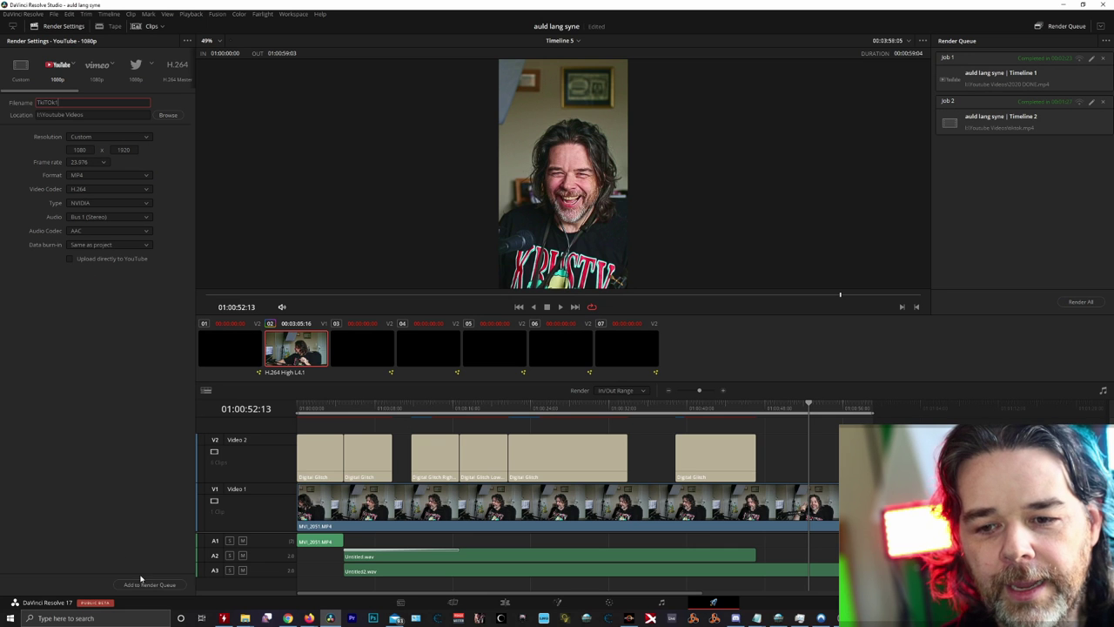
- Render the TikTok1 job, skim the finished vertical MP4, then go back to the Edit page
click(1077, 304)
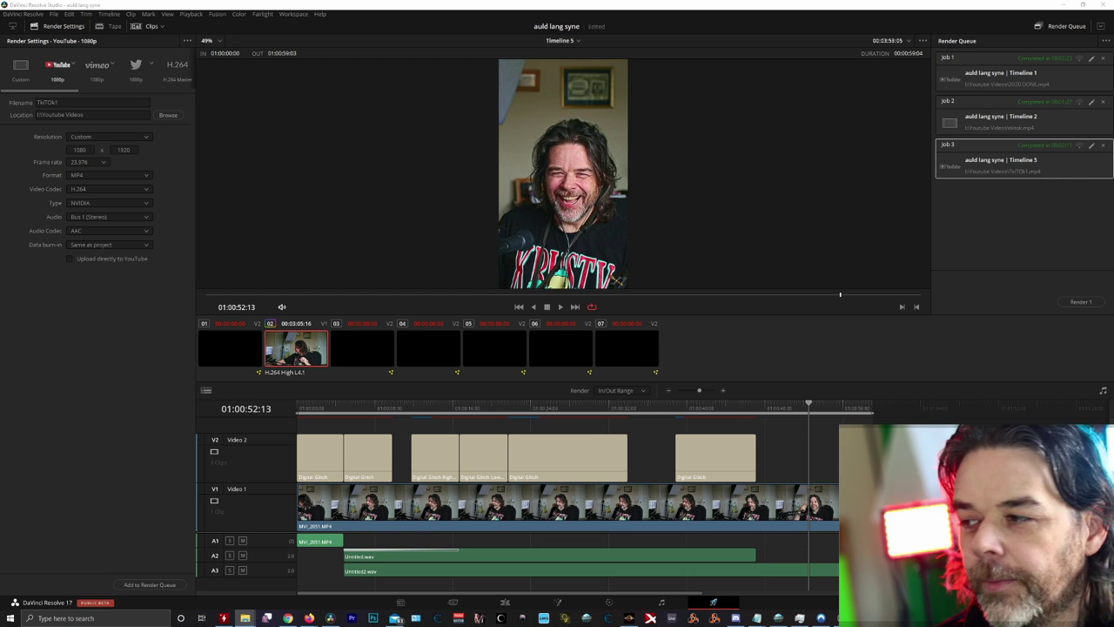
click(447, 504)
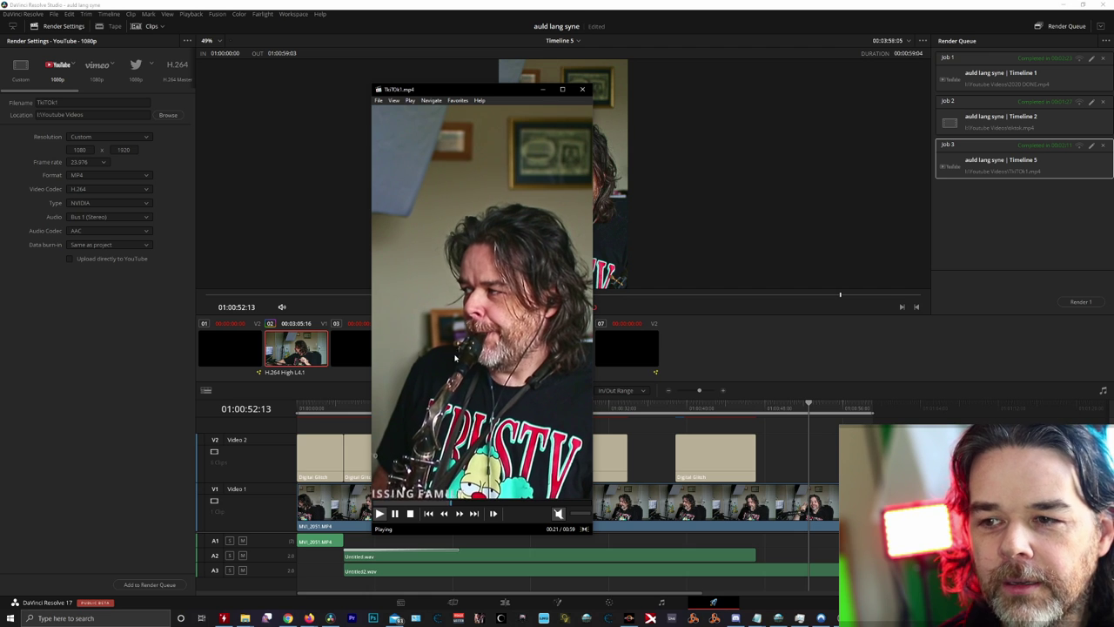
click(563, 503)
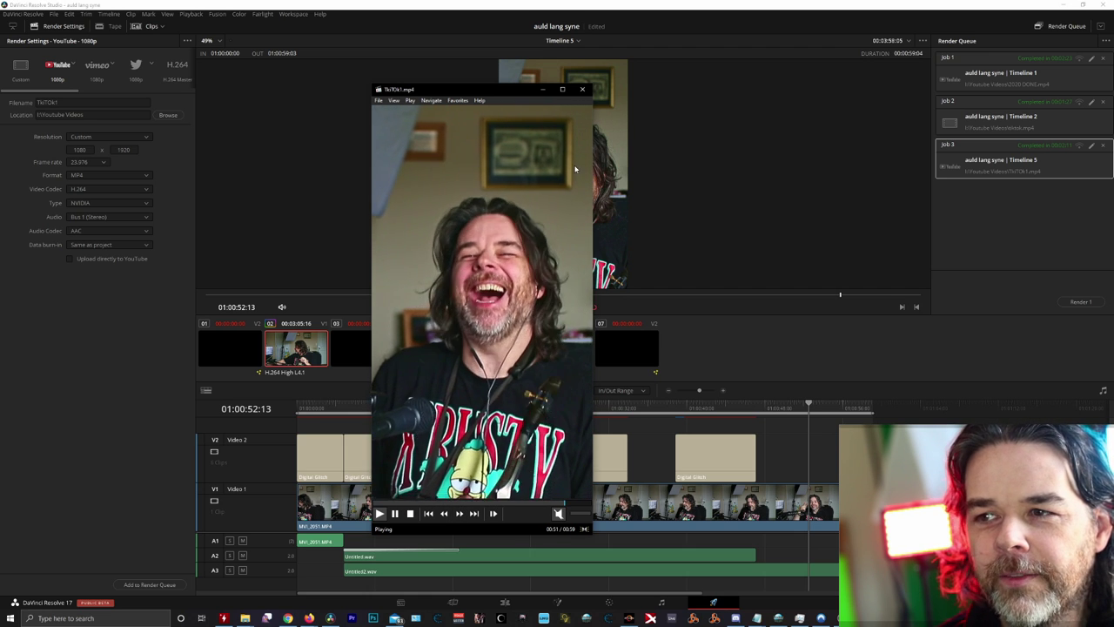
click(582, 89)
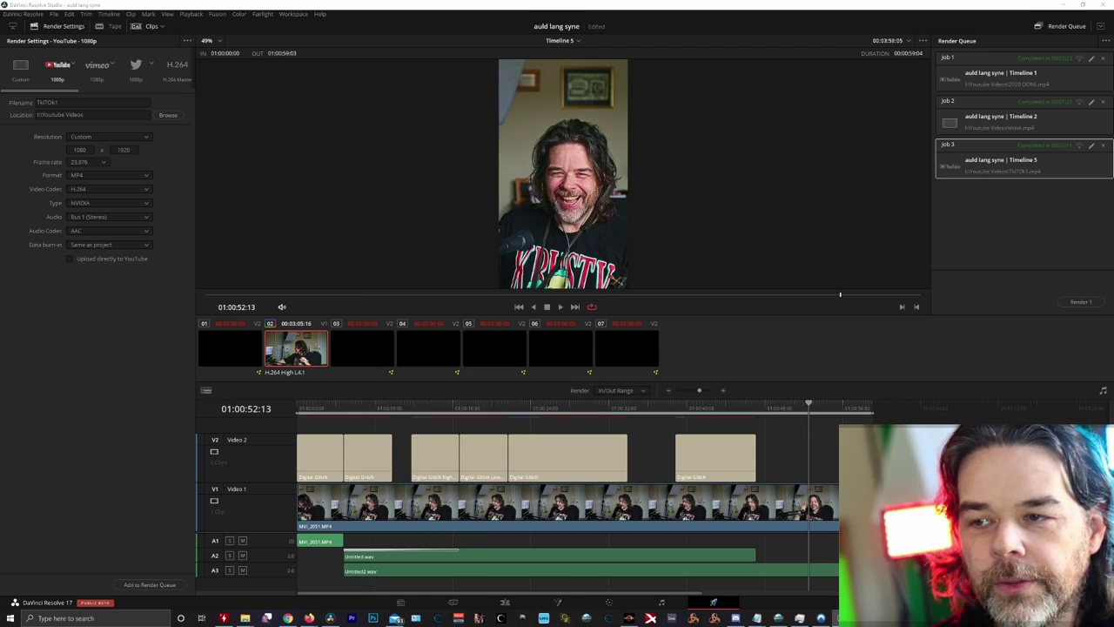
click(505, 602)
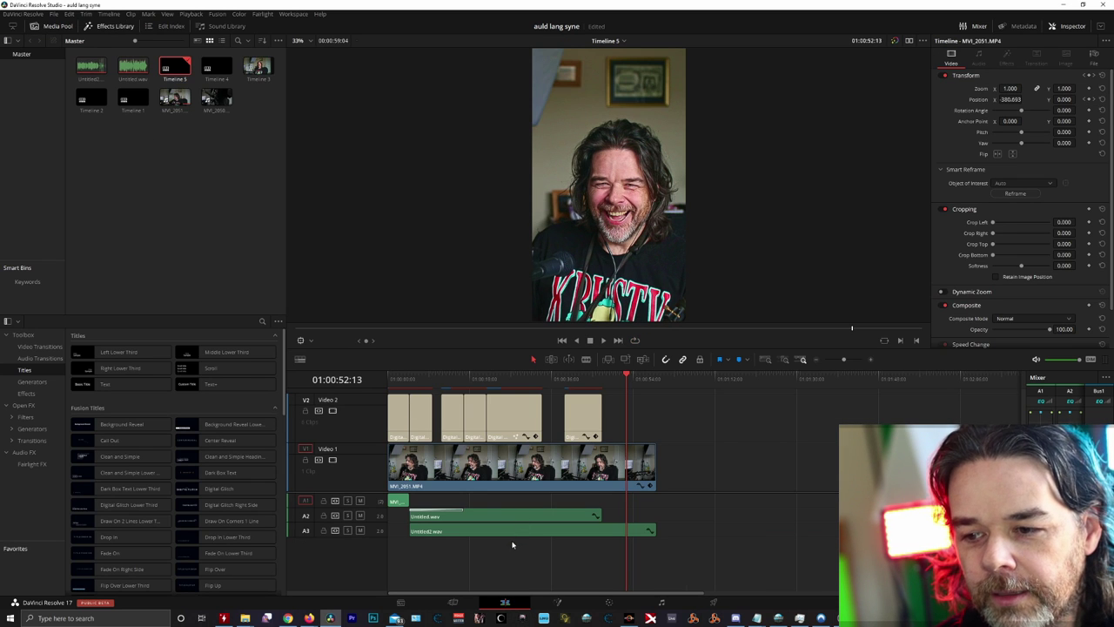
- Open Timeline 4 and decompose its V1 compound clip in place
click(220, 75)
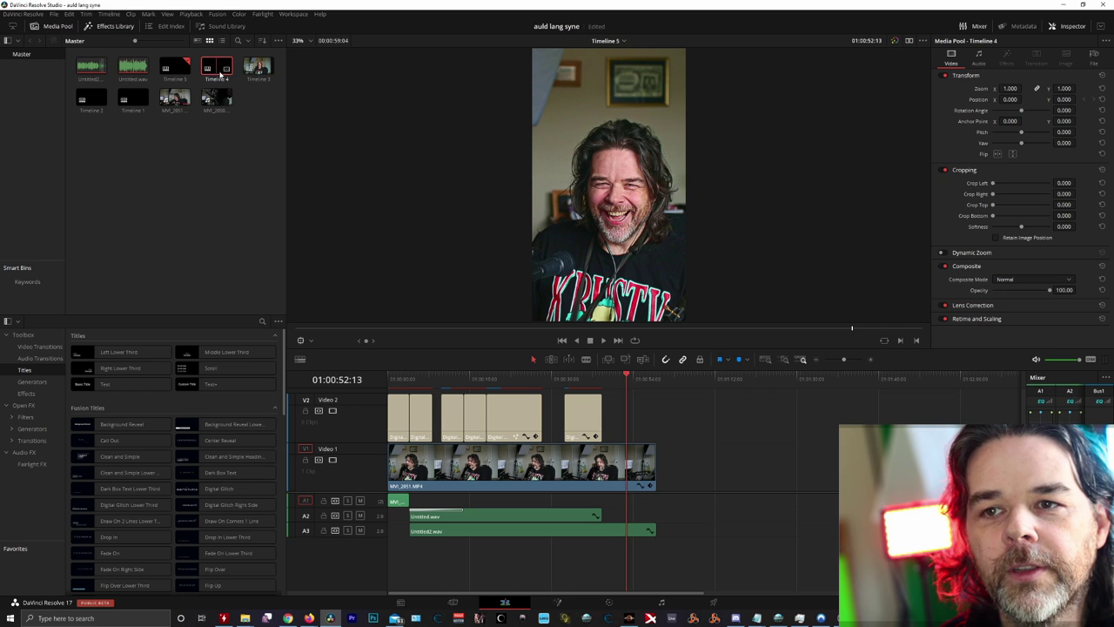
double_click(218, 76)
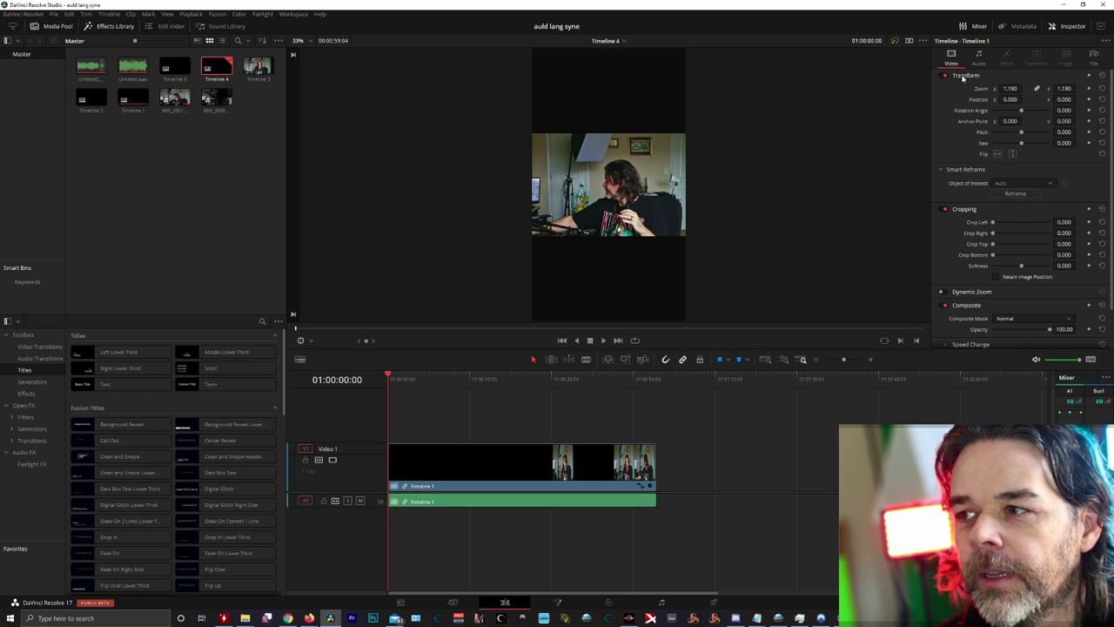
click(963, 76)
right_click(497, 470)
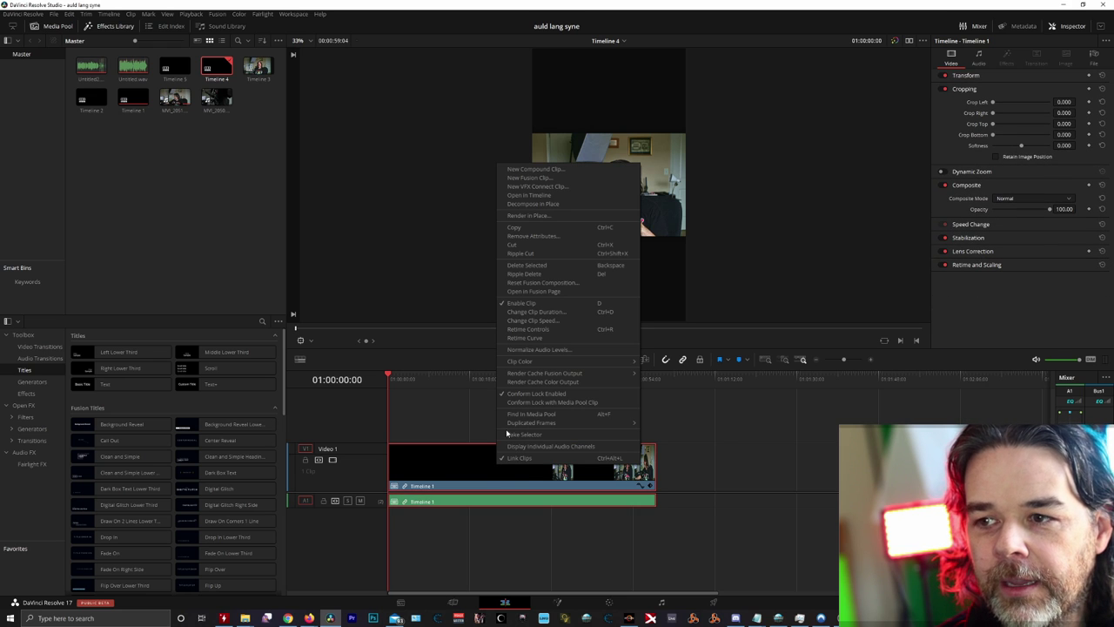
click(540, 203)
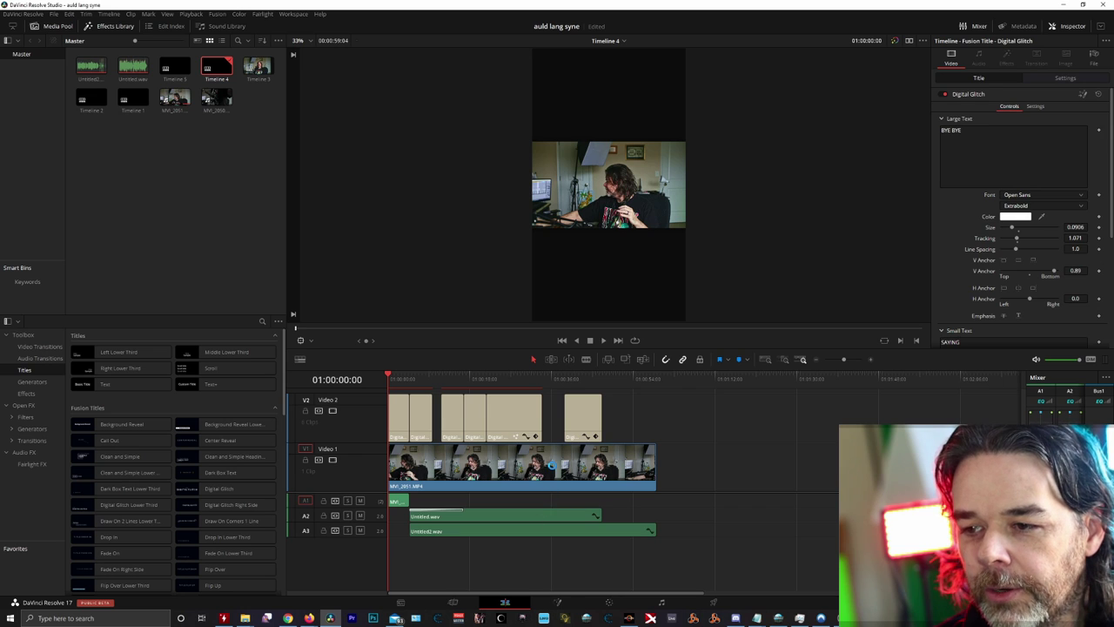
- Raise the MVI_2051.MP4 clip's Transform Zoom to 2.090 to fill the vertical frame
click(554, 469)
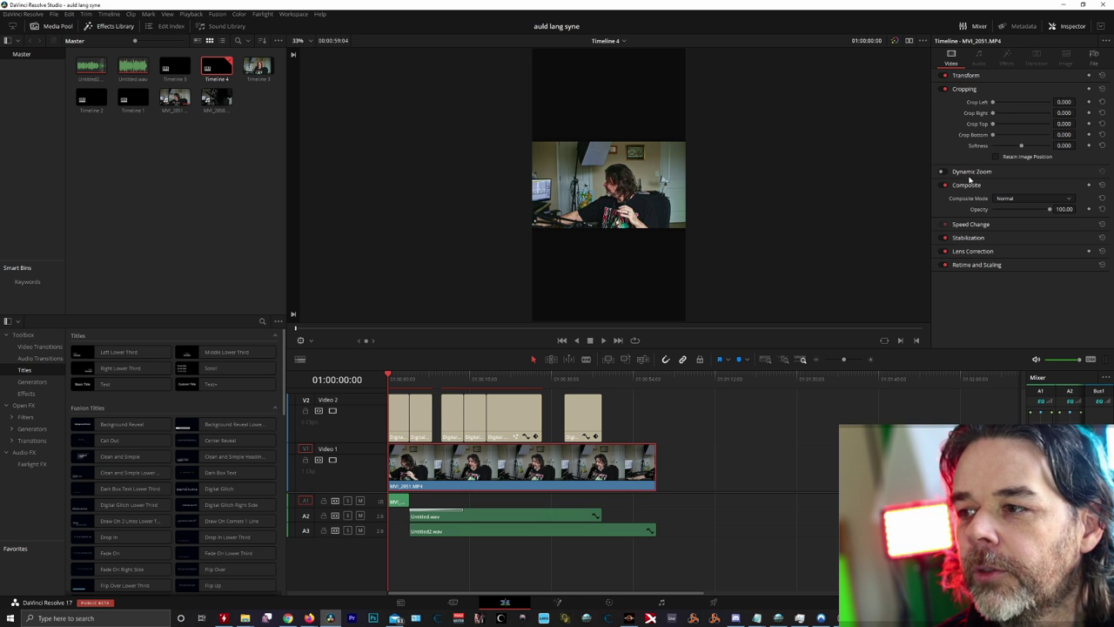
click(964, 76)
mouse_move(1009, 88)
mouse_down()
mouse_move(1053, 88)
mouse_move(1007, 99)
mouse_up()
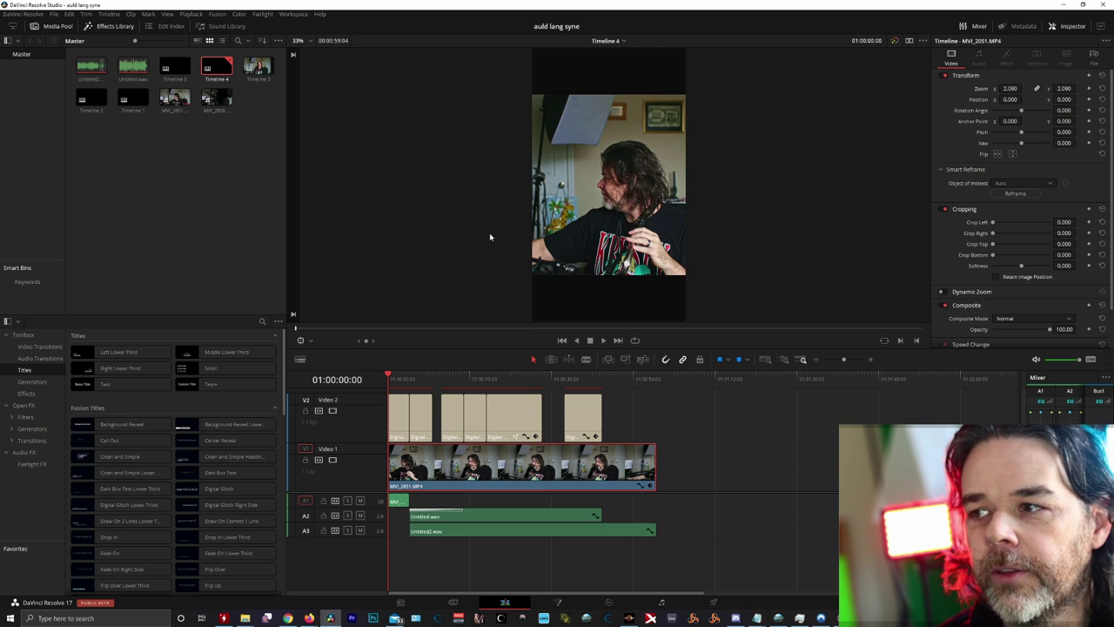
- Smart Reframe MVI_2051.MP4 around the subject, lower Position X to shift it left, then reopen Timeline 5
click(1023, 195)
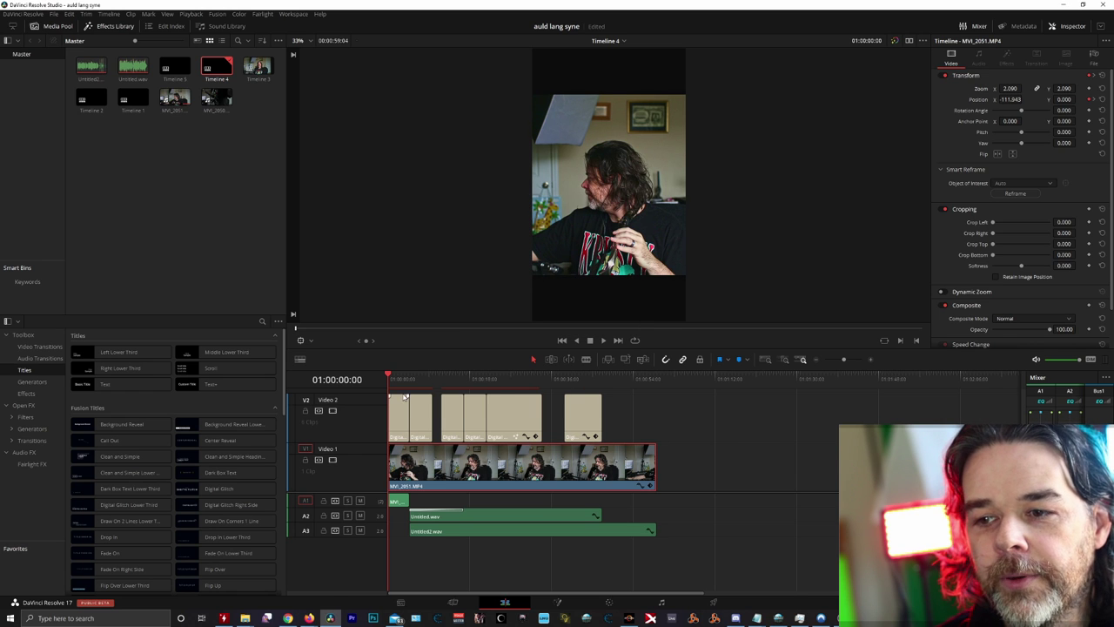
drag(388, 365, 639, 383)
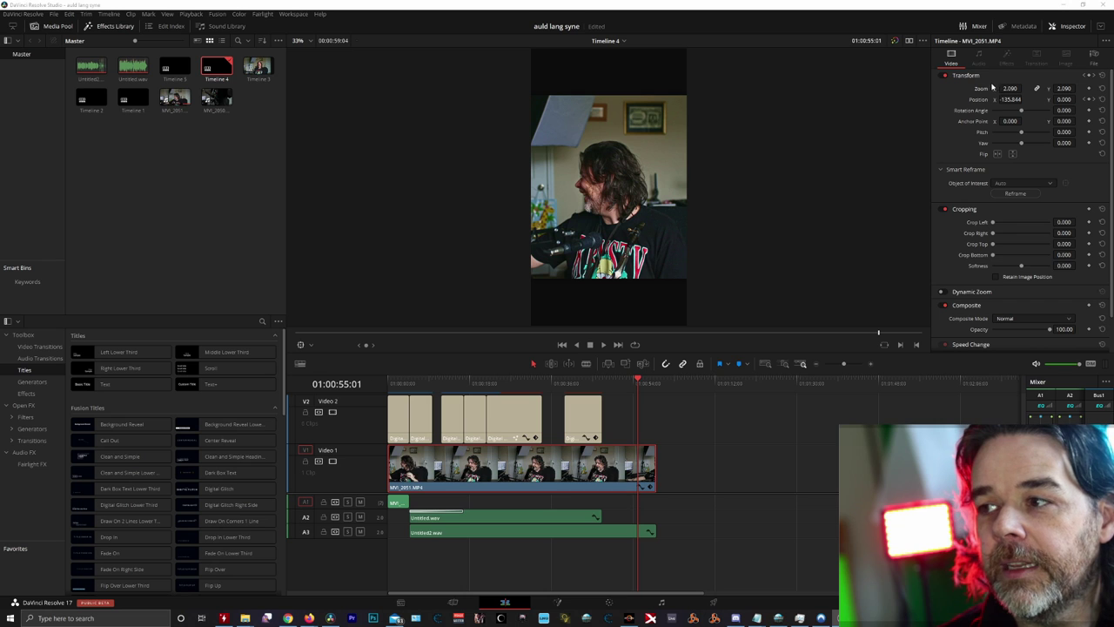
mouse_move(1024, 99)
mouse_down()
mouse_move(996, 99)
mouse_move(1011, 100)
mouse_up()
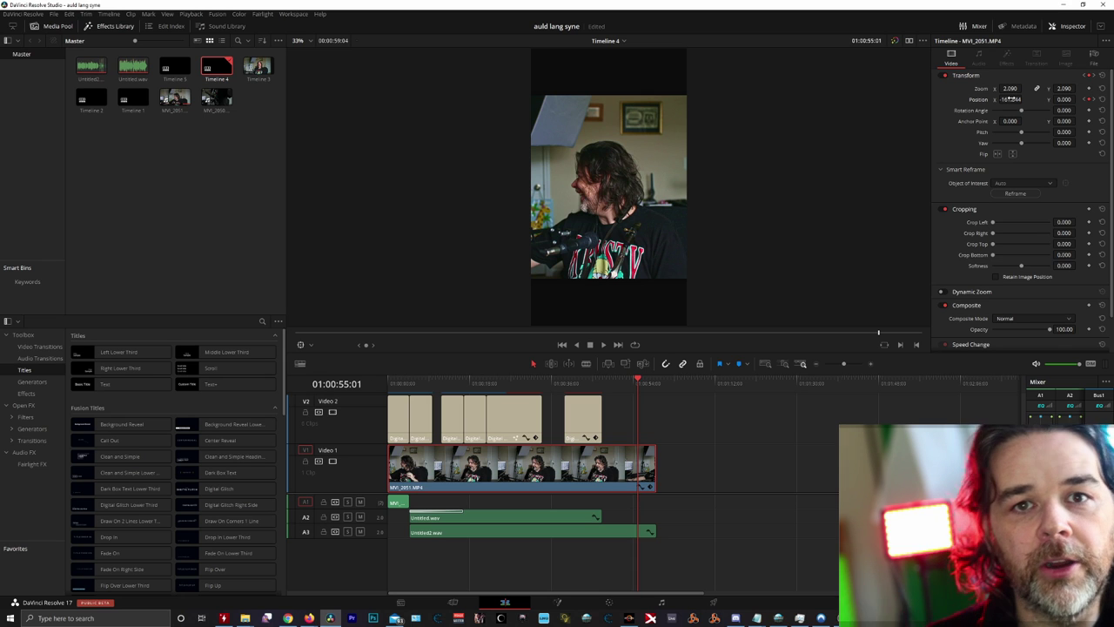
click(172, 66)
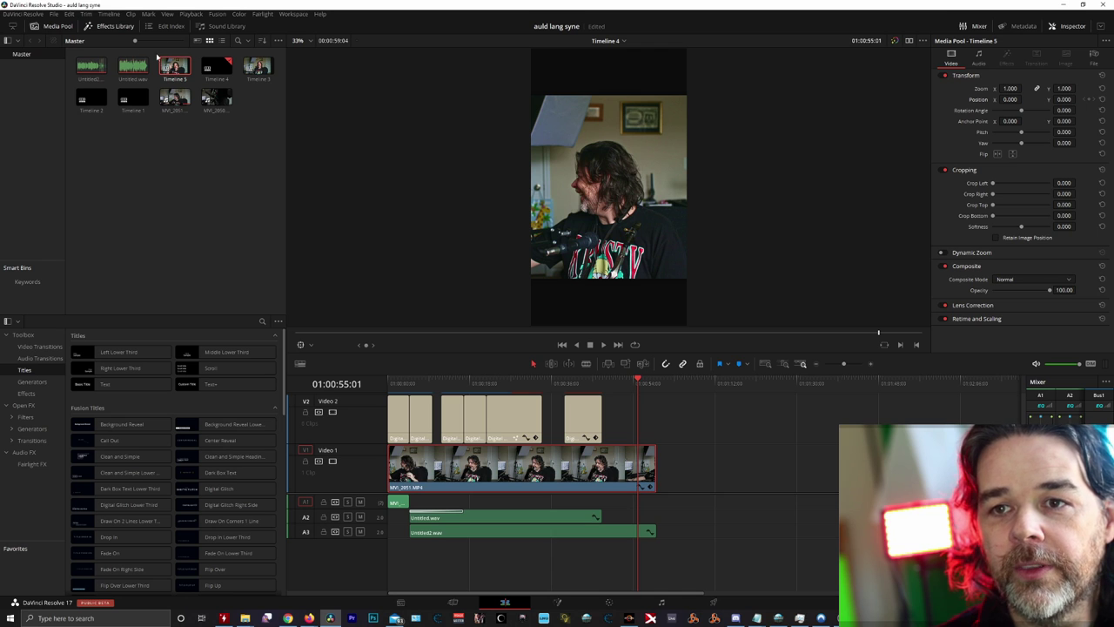
double_click(173, 66)
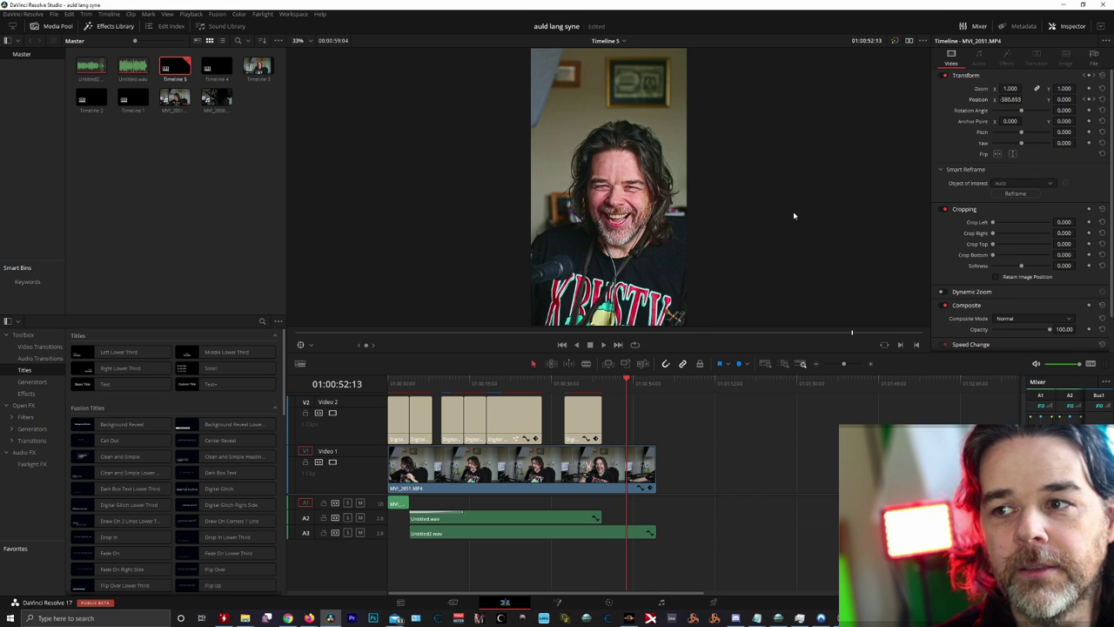